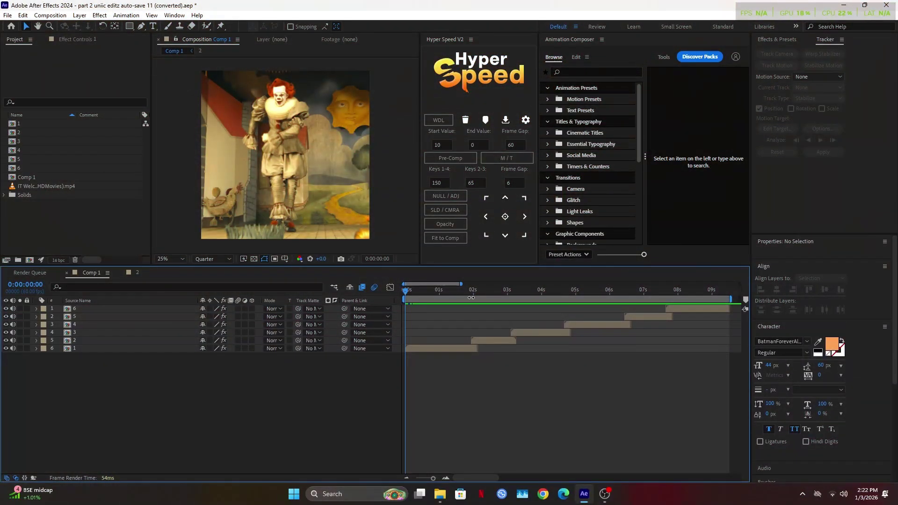
- Scrub Comp 1 to 0:00:03:45 and add it to the render queue
click(471, 283)
drag(470, 286, 532, 289)
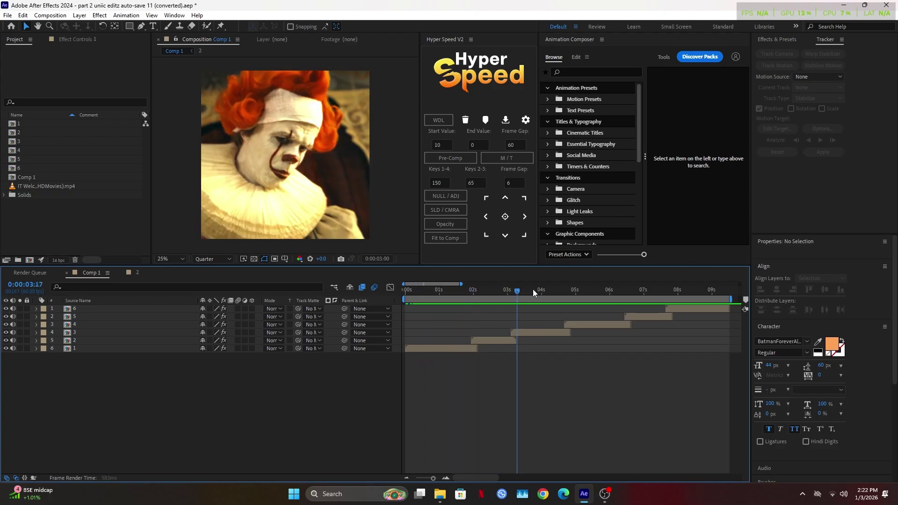
click(9, 15)
mouse_move(28, 172)
click(233, 187)
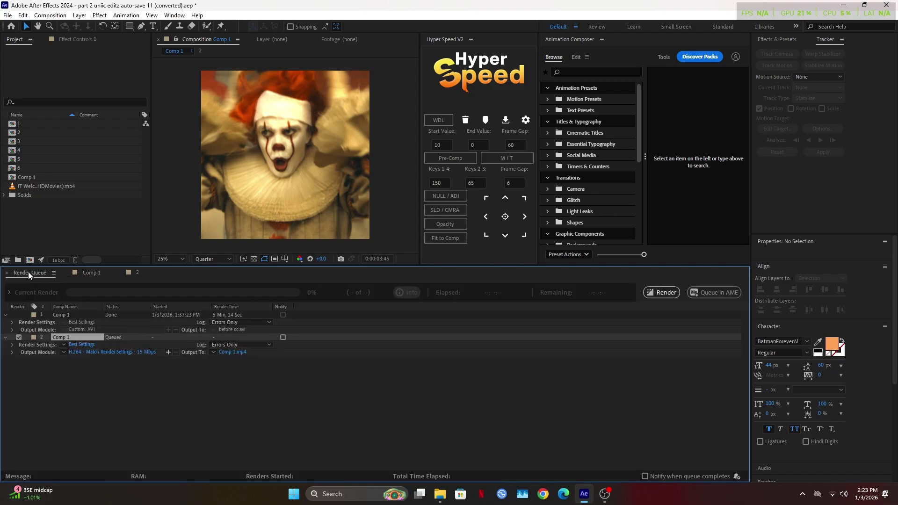
- Render Comp 1 with the Lossless output module to before.avi in the E: drive's 1exp folder
click(64, 352)
click(94, 282)
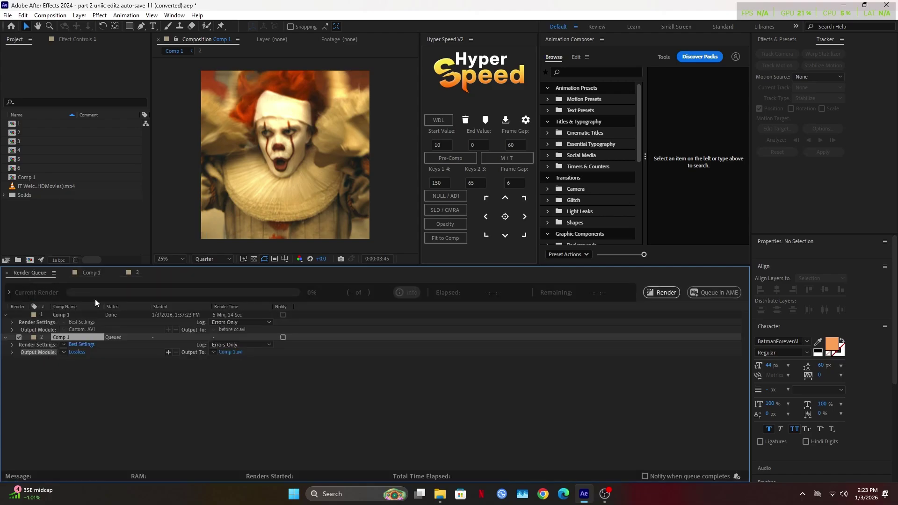
click(229, 352)
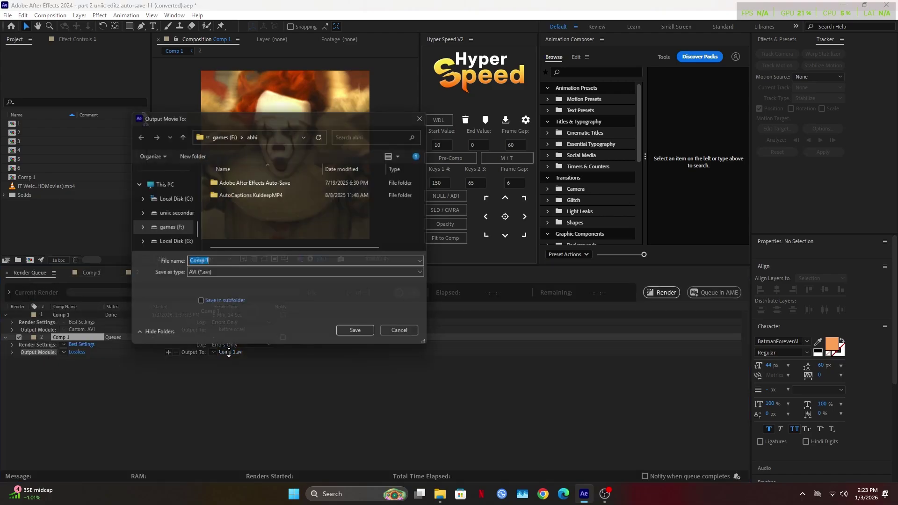
click(159, 213)
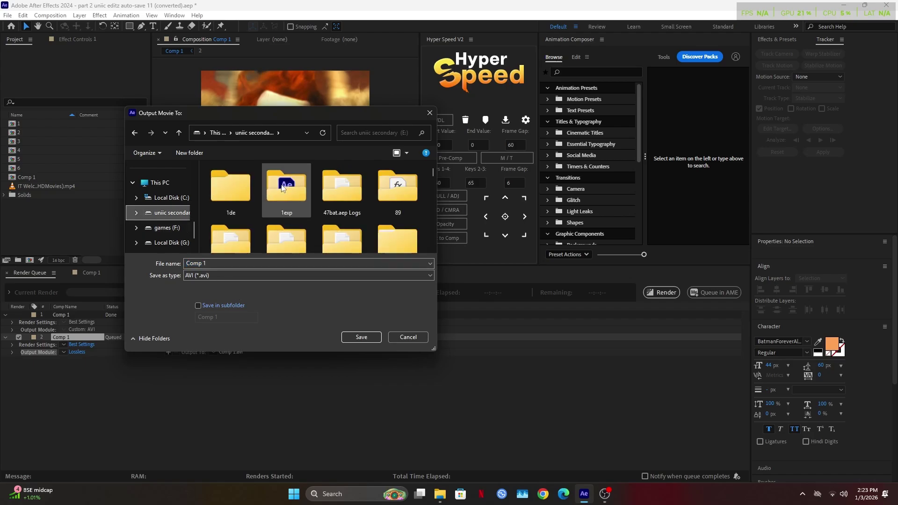
double_click(285, 182)
text(before)
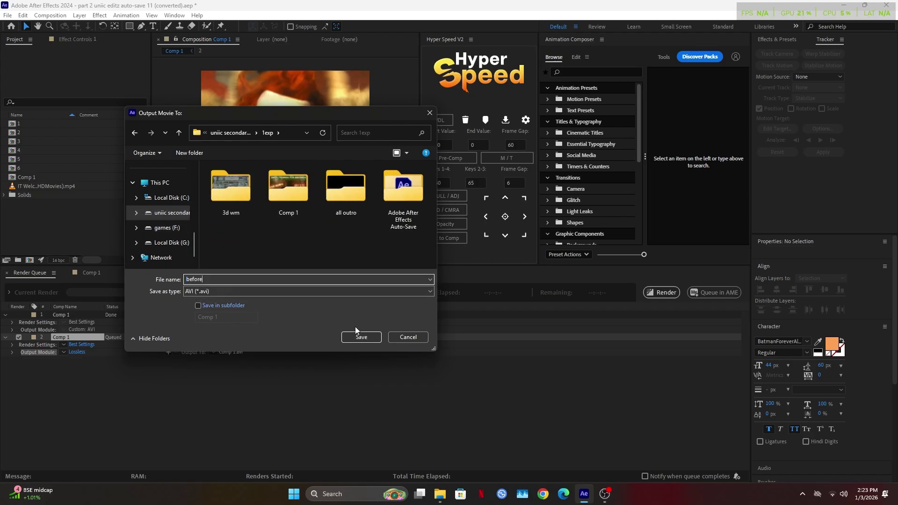
click(358, 333)
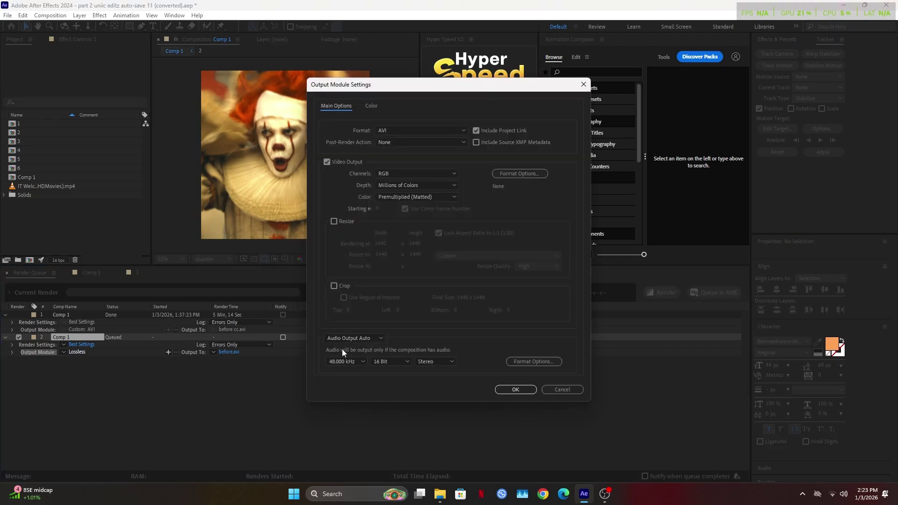
click(516, 390)
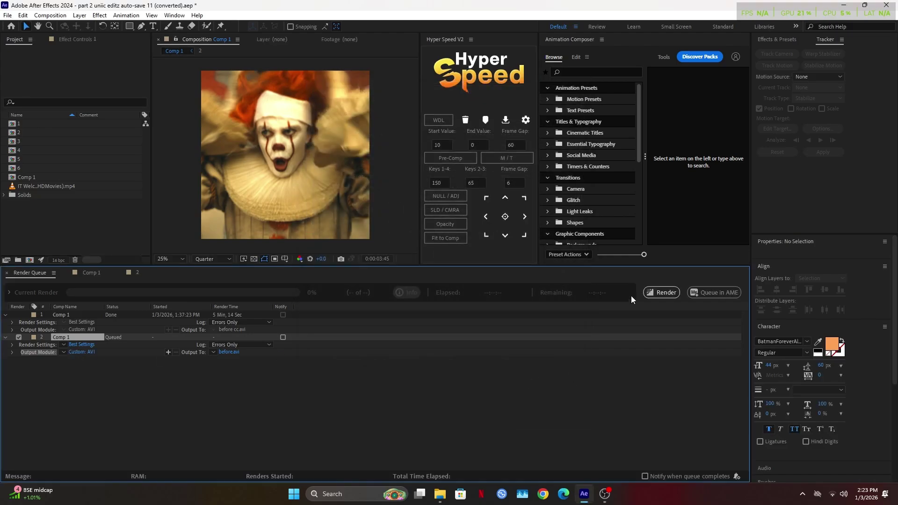
click(669, 294)
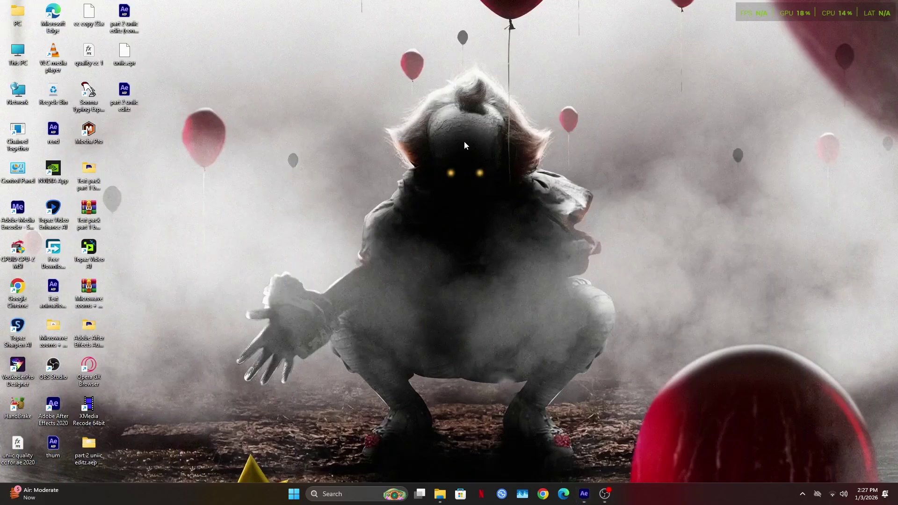
- Launch Topaz Video AI and load the rendered before.avi clip
double_click(91, 247)
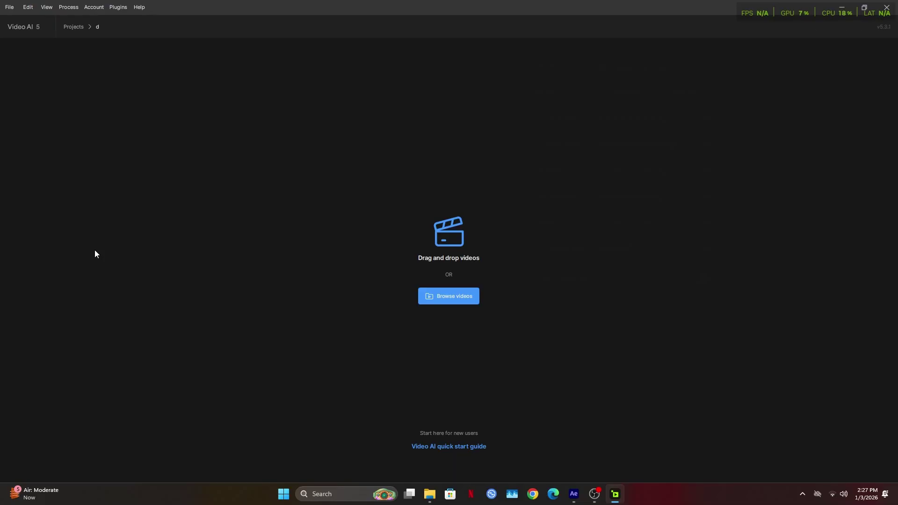
click(477, 294)
click(122, 146)
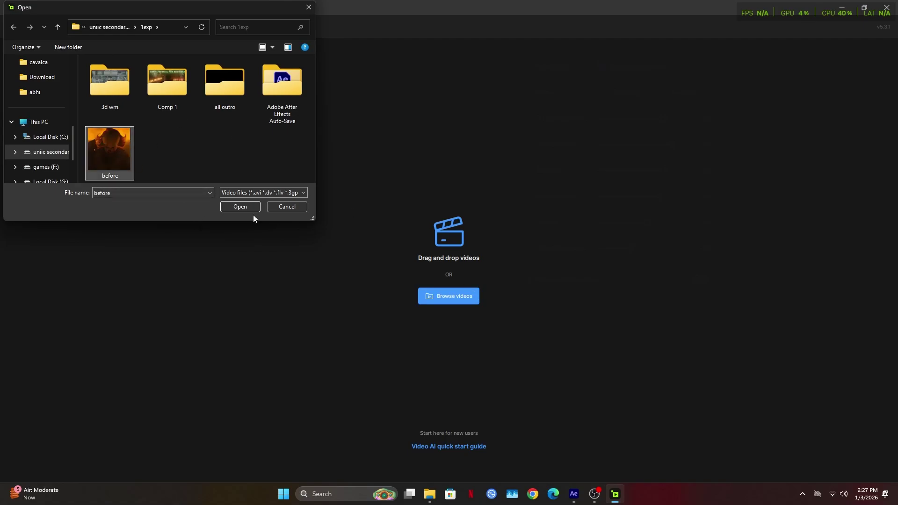
click(253, 209)
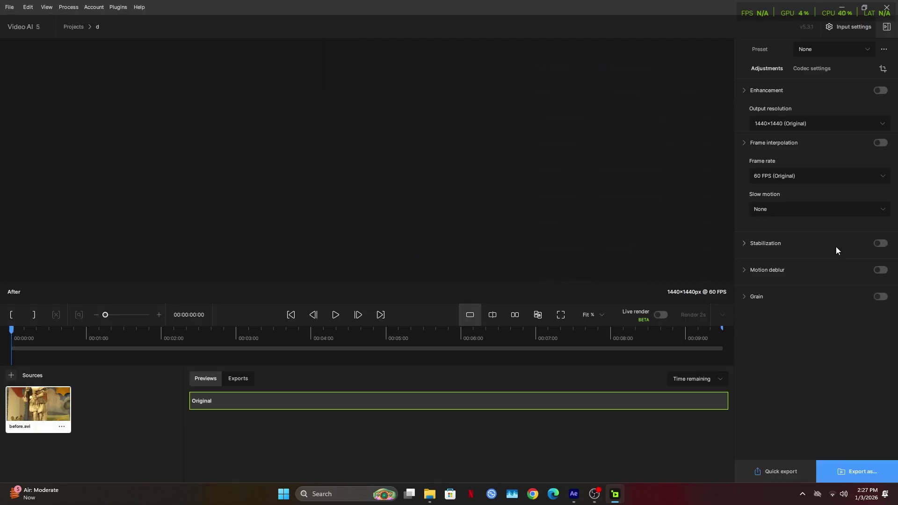
- Set the output resolution to 2x Upscale (2880×2880) and enable manual enhancement parameters
click(810, 123)
click(807, 157)
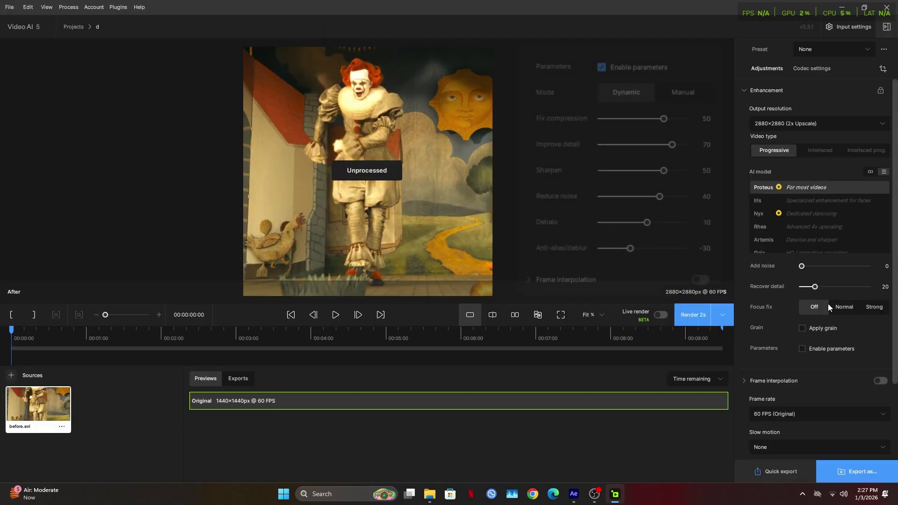
click(802, 349)
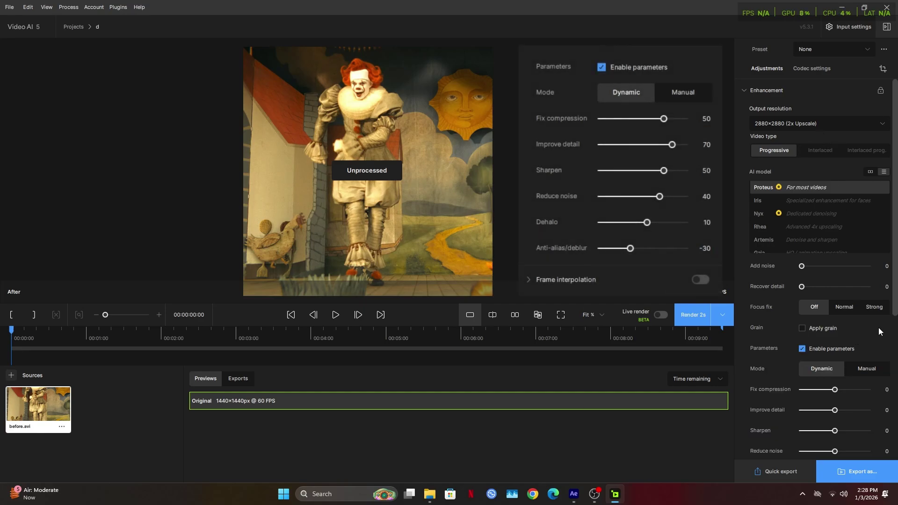
scroll(884, 323, down, 2)
- Set Fix compression to 50, Improve detail to 70 and Sharpen to 50
click(887, 312)
text(50)
key(Return)
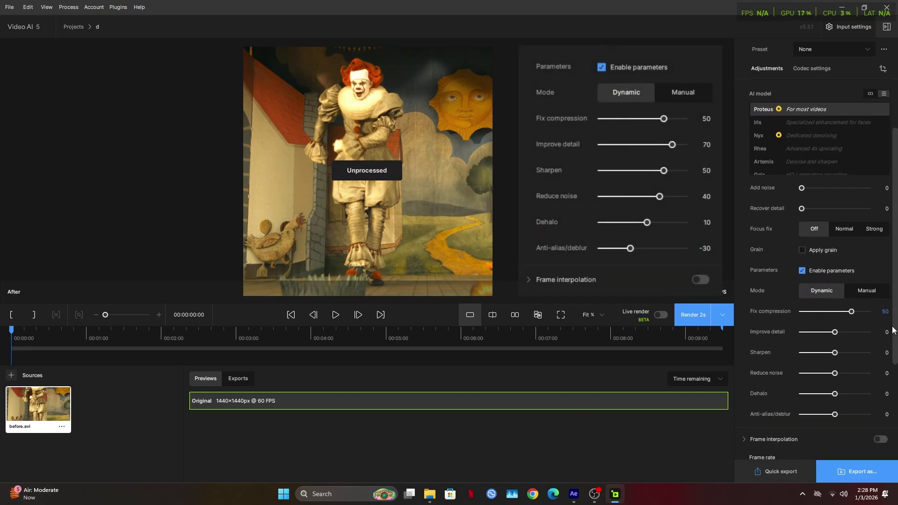
click(887, 331)
text(70)
key(Return)
click(884, 353)
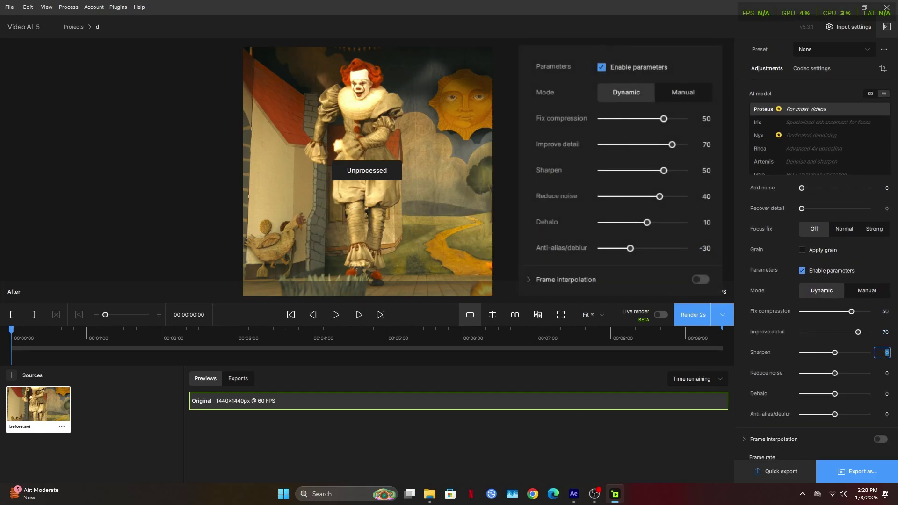
text(50)
key(Return)
- Set Reduce noise to 40, Dehalo to 10 and Anti-alias/deblur to -30
click(885, 376)
text(40)
key(Return)
click(887, 392)
text(10)
key(Return)
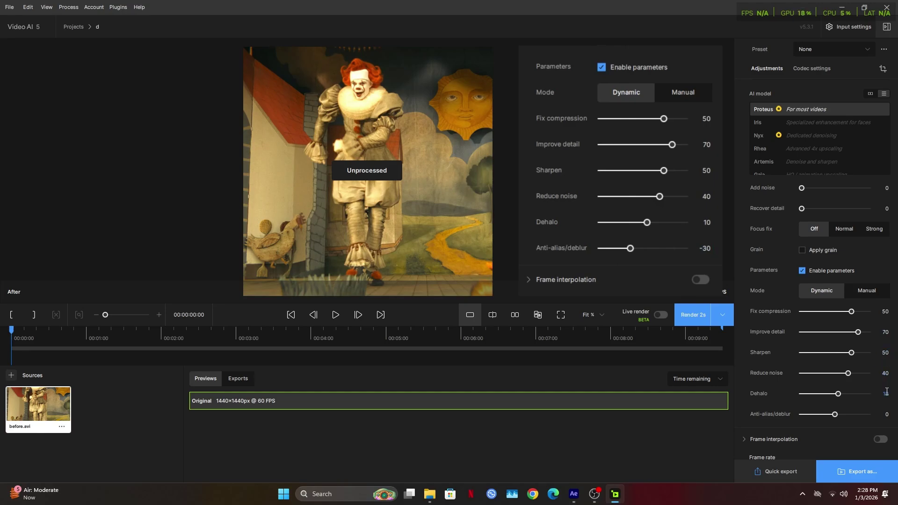
click(884, 414)
text(-30)
click(812, 68)
click(832, 131)
- Export as ProRes 422 HQ MOV named before_prob4, then switch back to After Effects
click(827, 153)
click(826, 214)
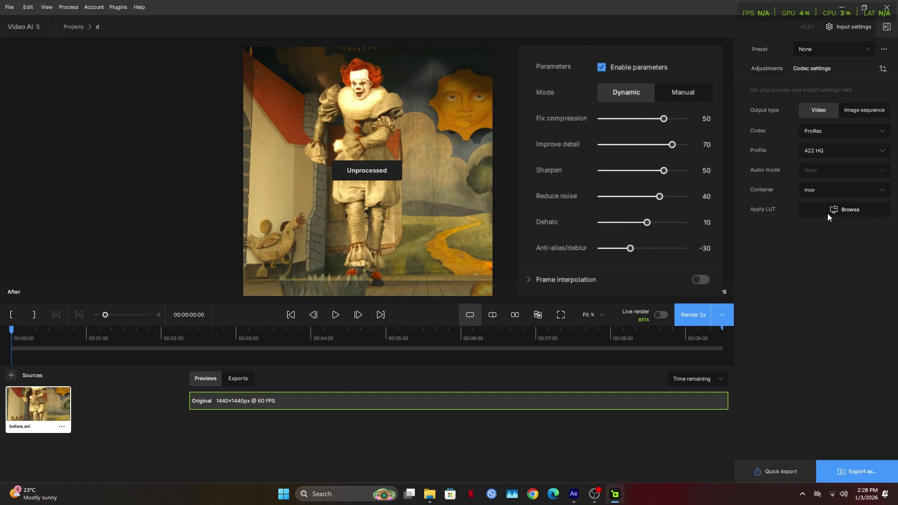
click(868, 476)
click(243, 206)
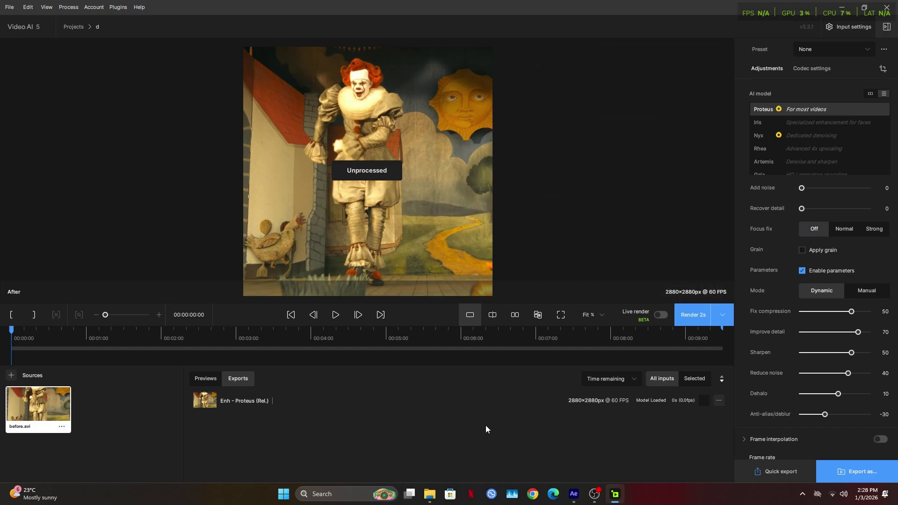
click(574, 493)
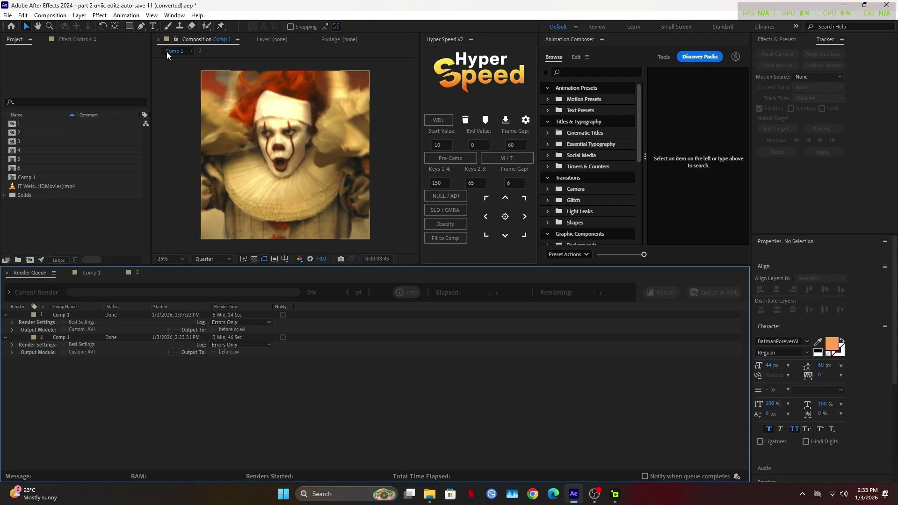
- Import before_prob4.mov and place it as the top layer of Comp 1
click(181, 51)
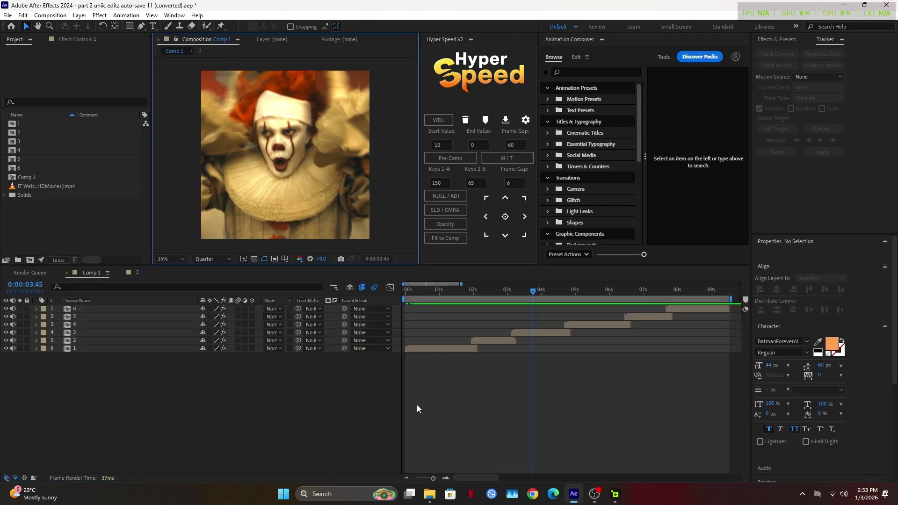
key(ctrl+i)
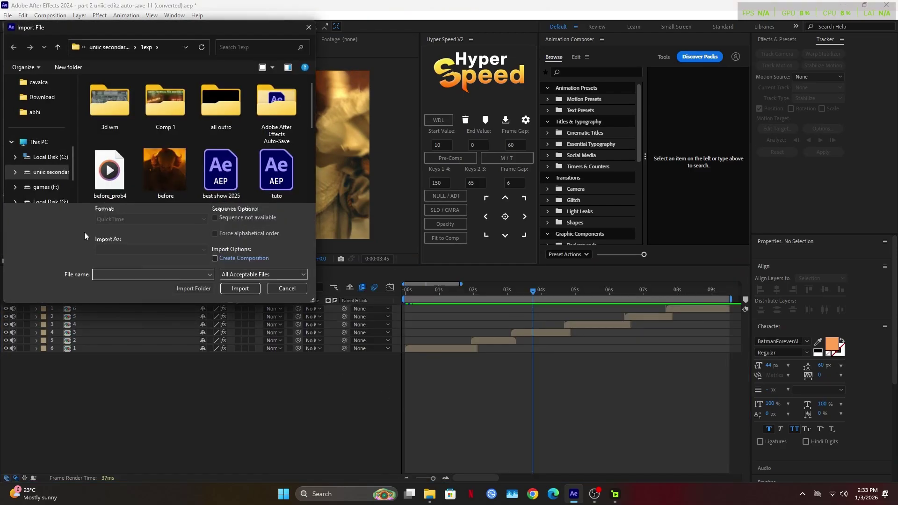
click(126, 178)
click(241, 288)
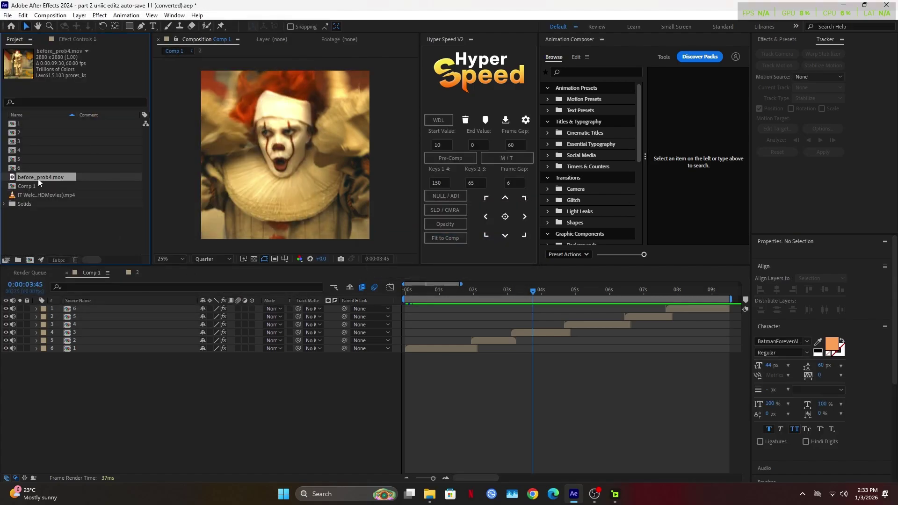
drag(39, 178, 51, 308)
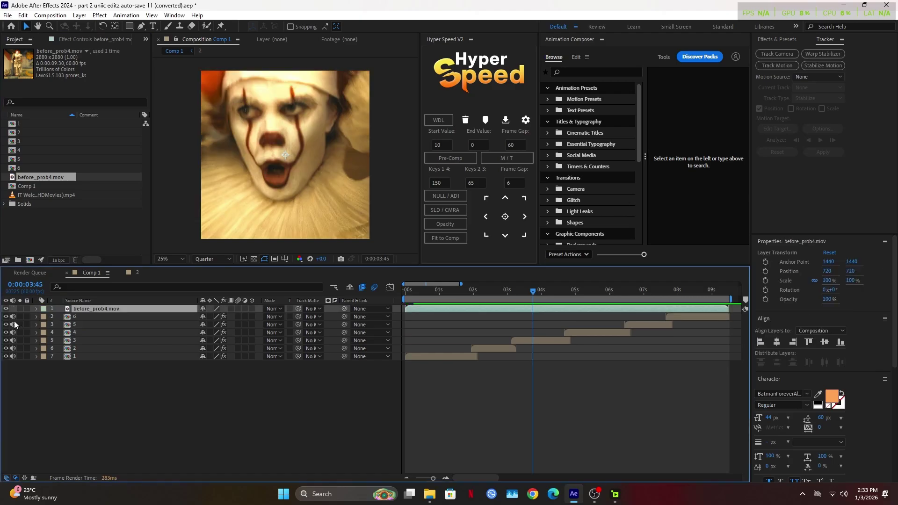
- Fit before_prob4.mov to comp height (50%) and hide layers 2 through 7
right_click(117, 308)
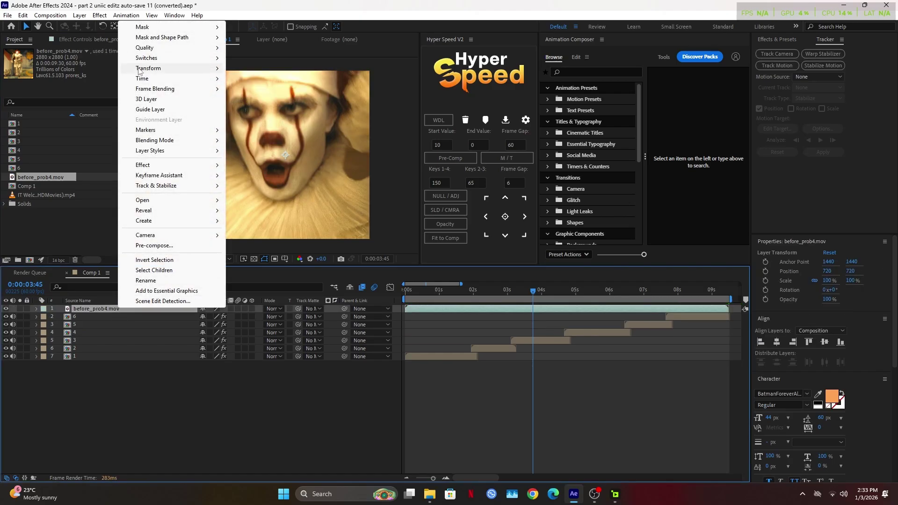
mouse_move(139, 69)
click(296, 215)
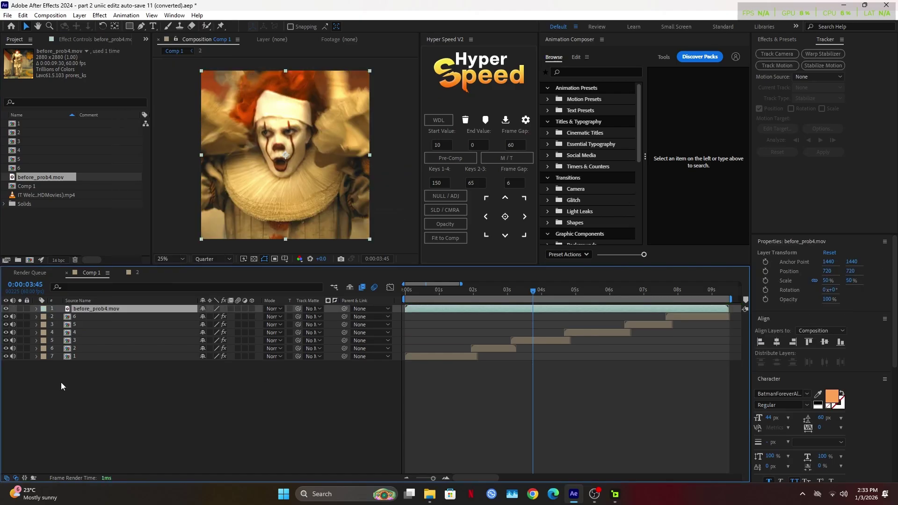
drag(9, 319, 13, 361)
click(78, 399)
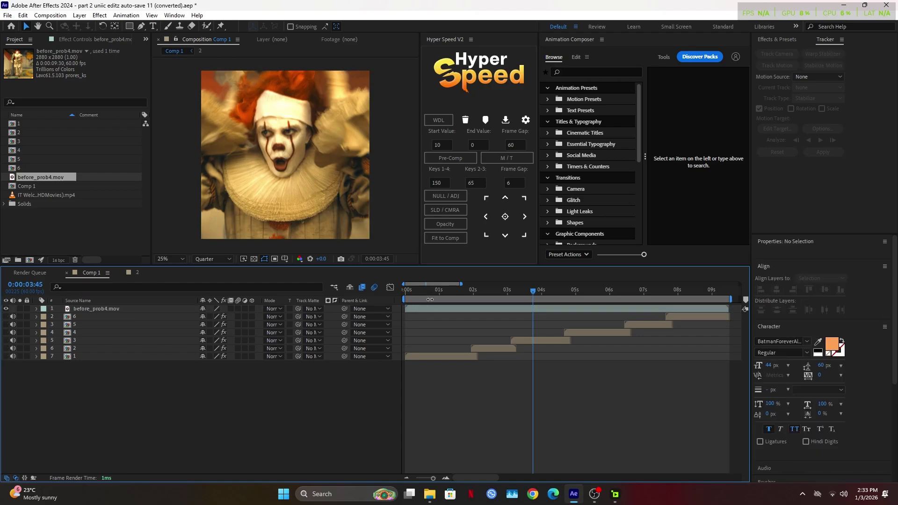
- Add an adjustment layer and apply the uniic IT cc preset to it
right_click(59, 309)
mouse_move(80, 315)
click(218, 392)
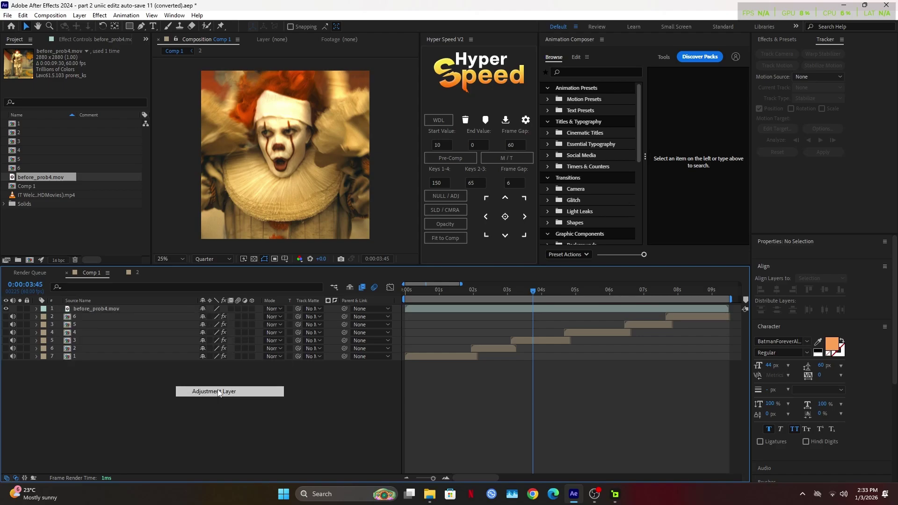
click(781, 42)
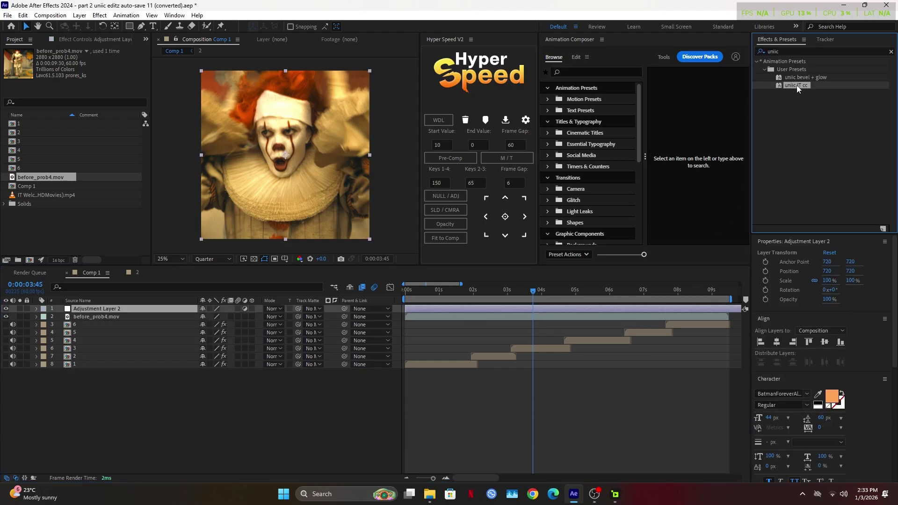
drag(797, 85, 443, 307)
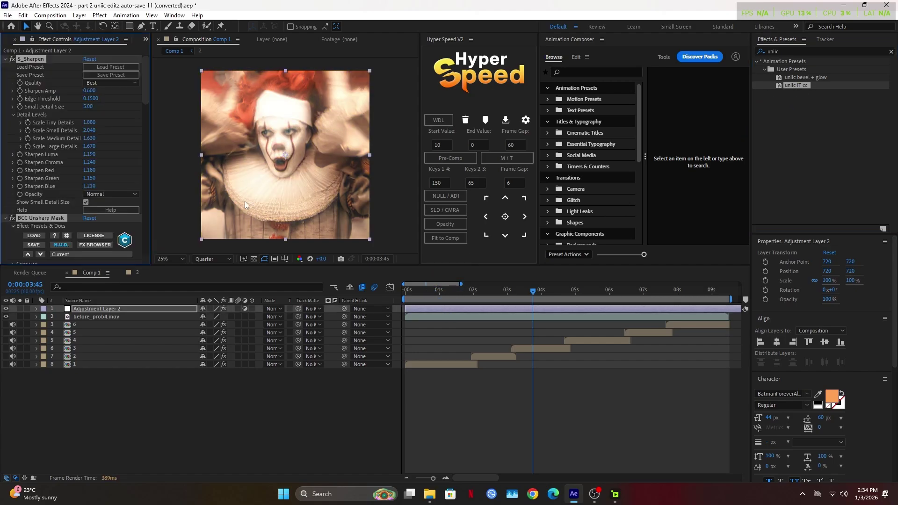
click(6, 59)
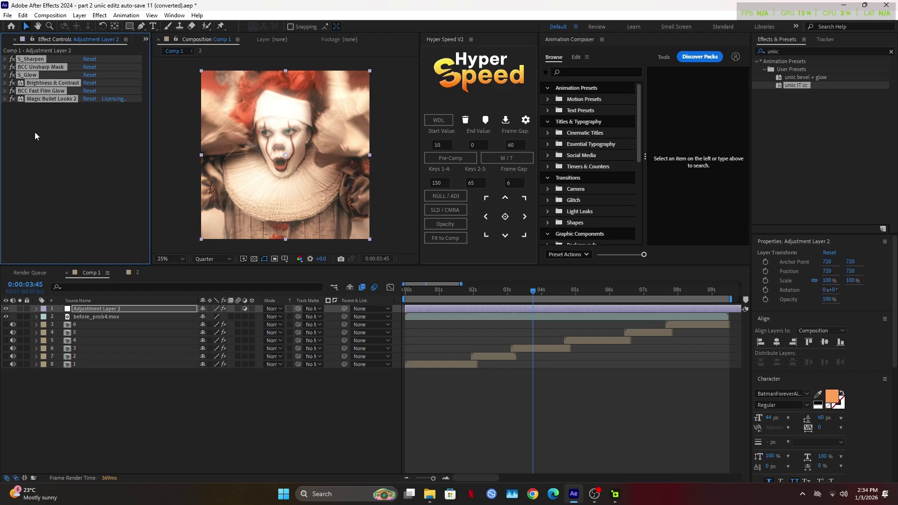
click(35, 135)
- Check frames around 6–7 seconds, toggling the adjustment layer to compare before and after
click(588, 292)
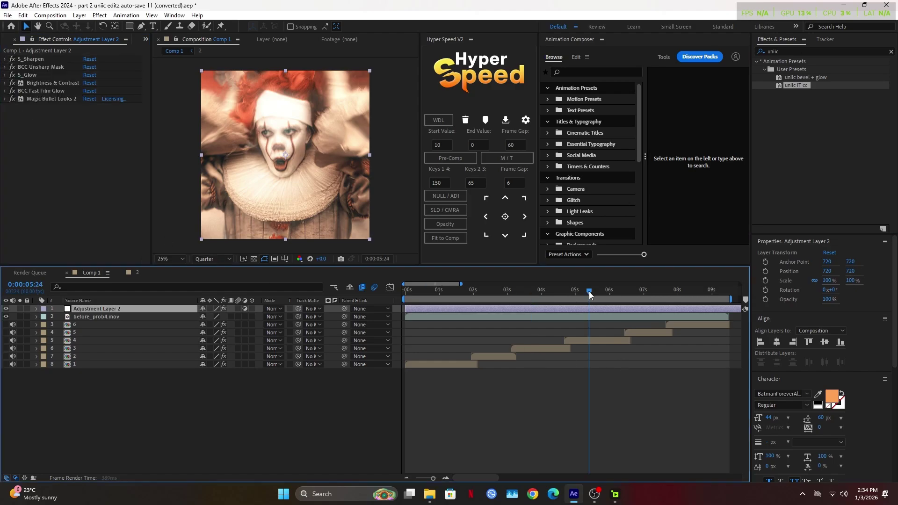
click(624, 292)
click(660, 292)
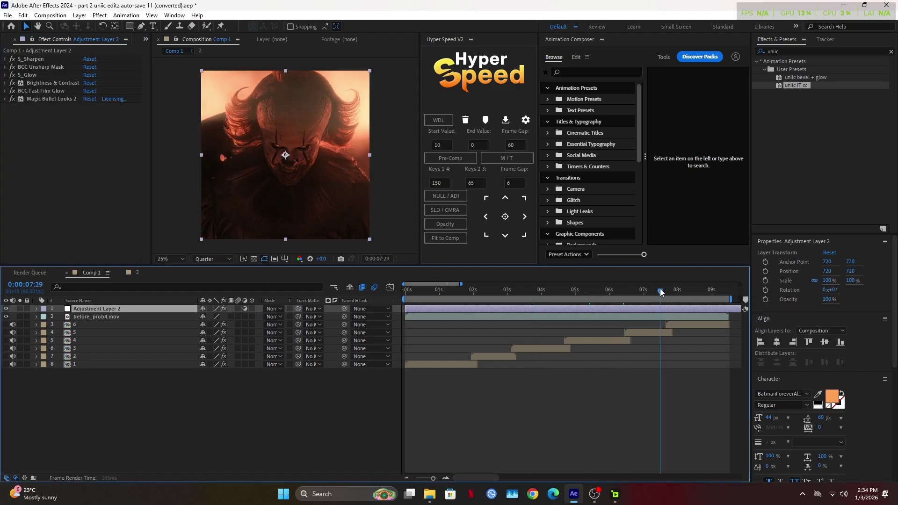
click(6, 309)
click(6, 309)
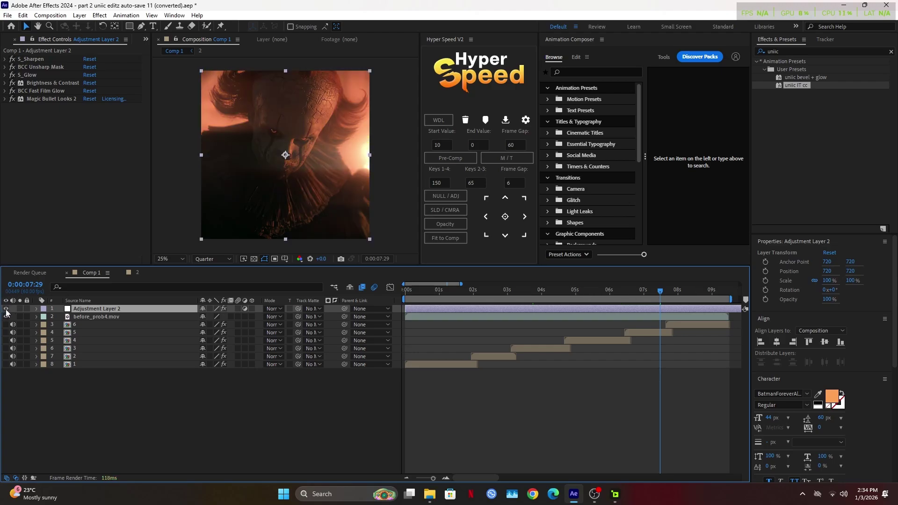
click(6, 309)
click(6, 309)
click(553, 430)
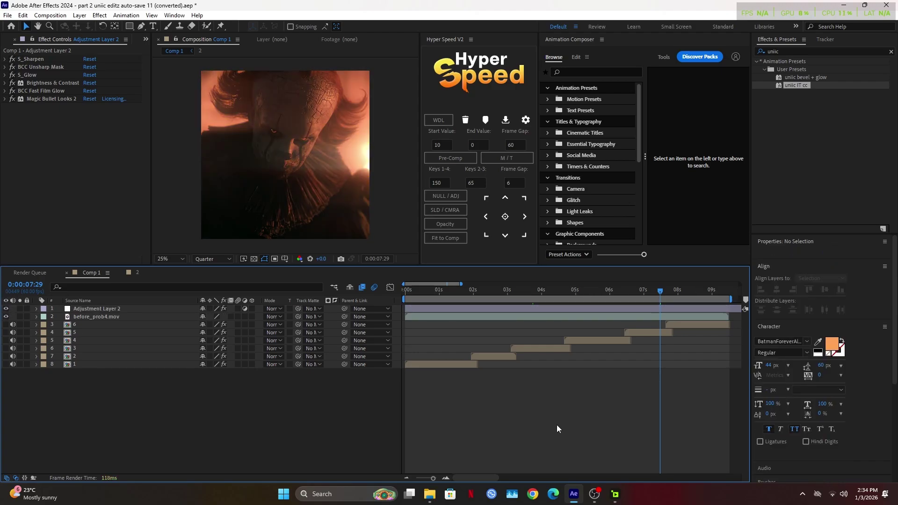
- Add Comp 1 to the render queue
click(9, 15)
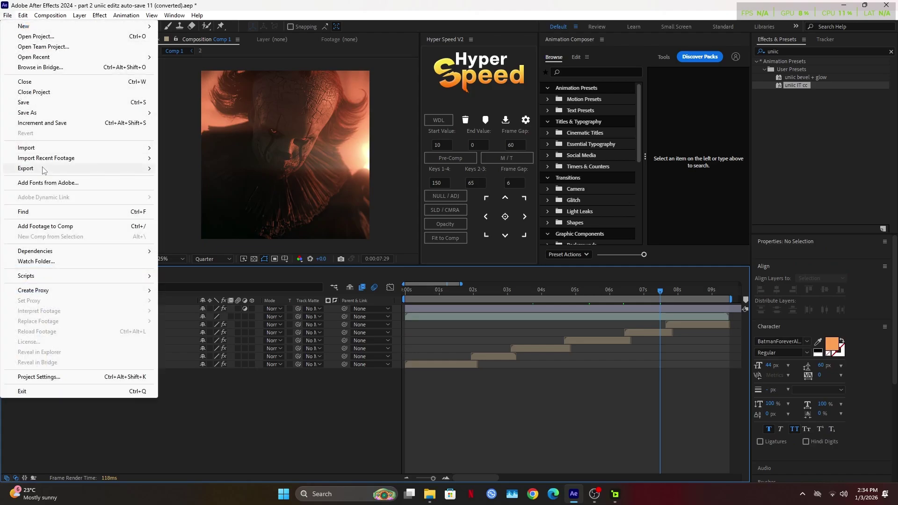
mouse_move(44, 169)
click(234, 178)
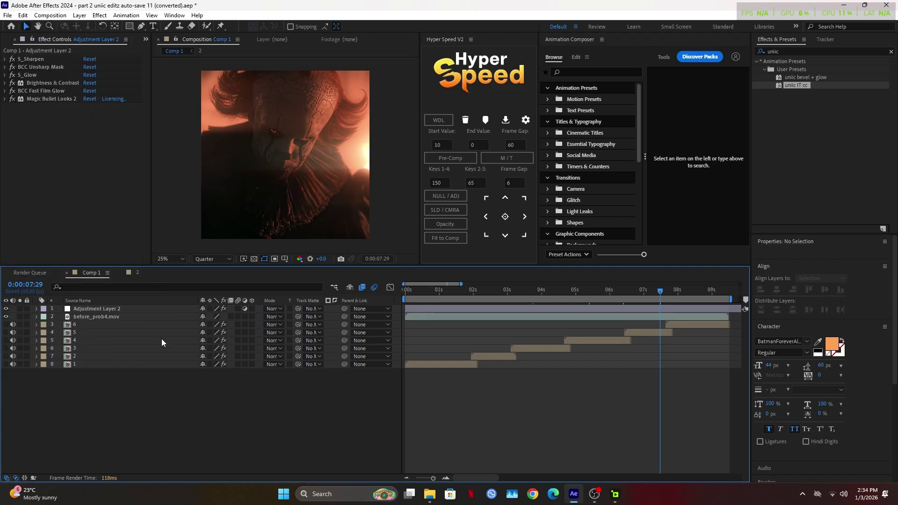
- Render the queued Comp 1 with the Lossless output module to after.avi
click(64, 375)
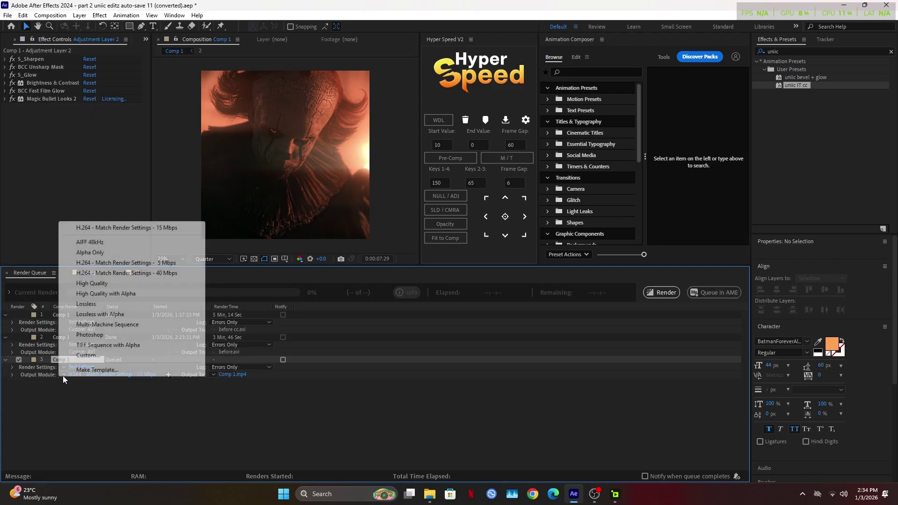
click(93, 304)
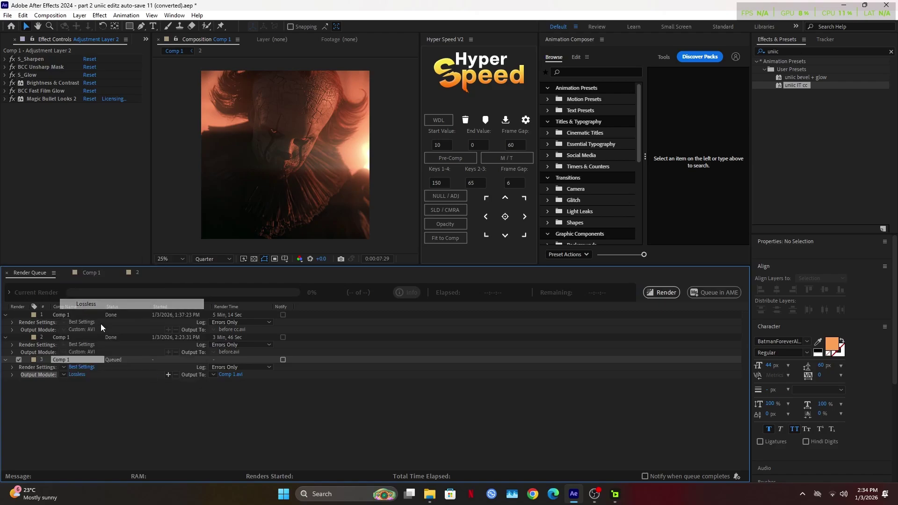
click(230, 373)
click(252, 373)
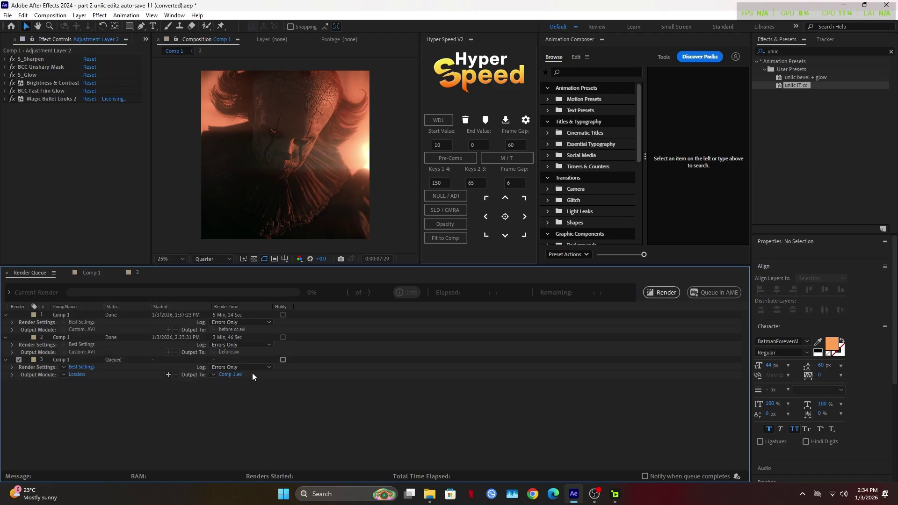
click(229, 375)
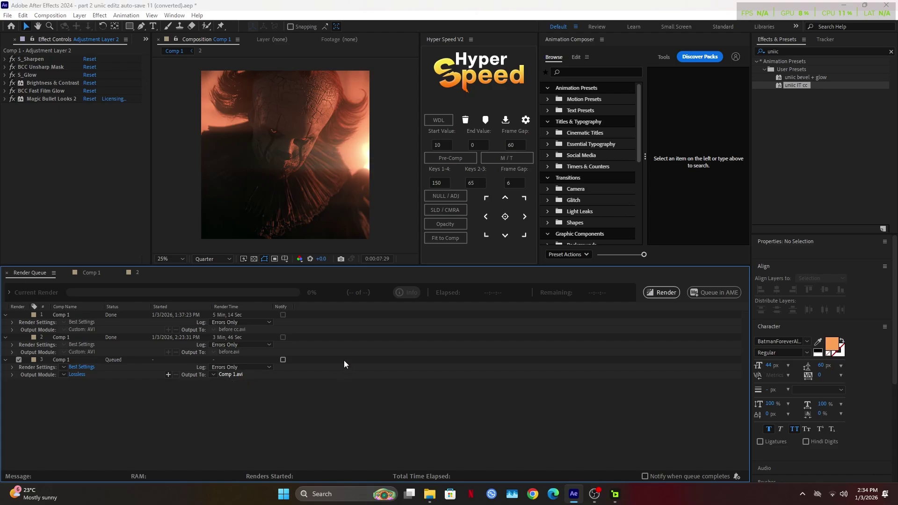
text(after)
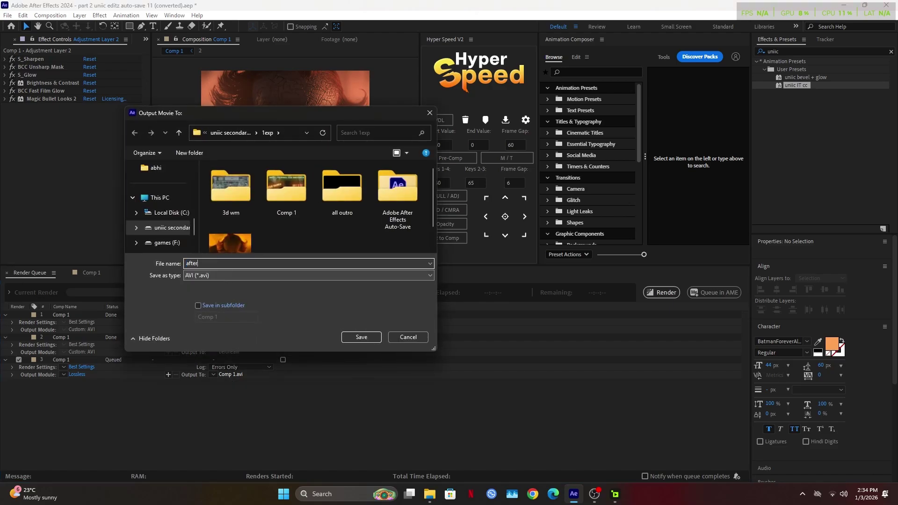
key(Return)
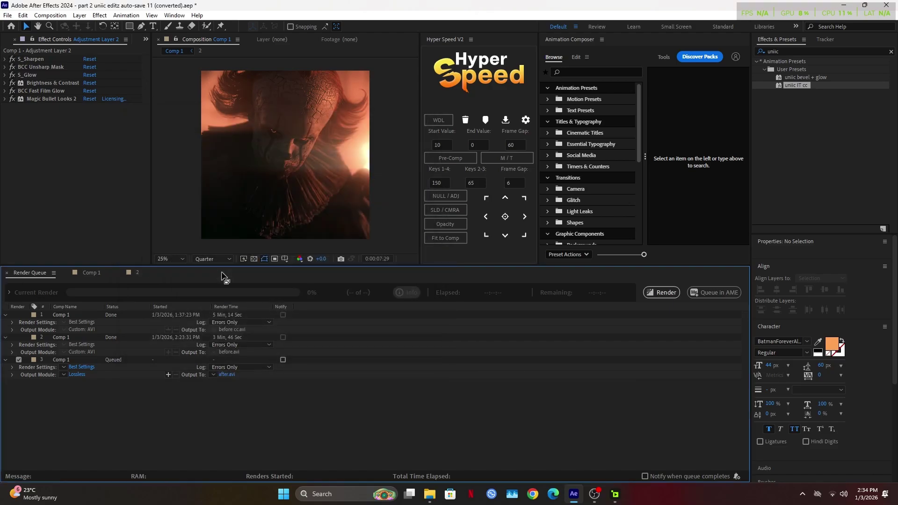
click(660, 293)
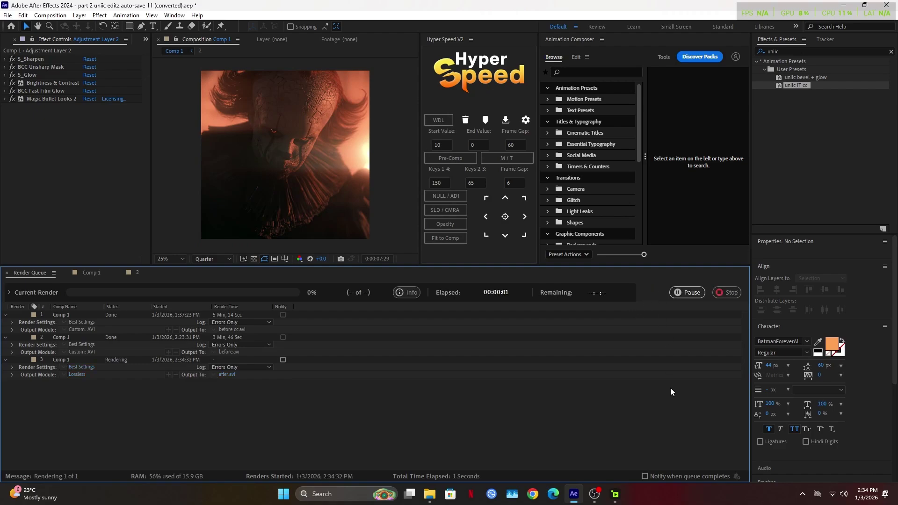
- In Topaz Video AI, replace the before clip with the rendered after.avi
click(615, 494)
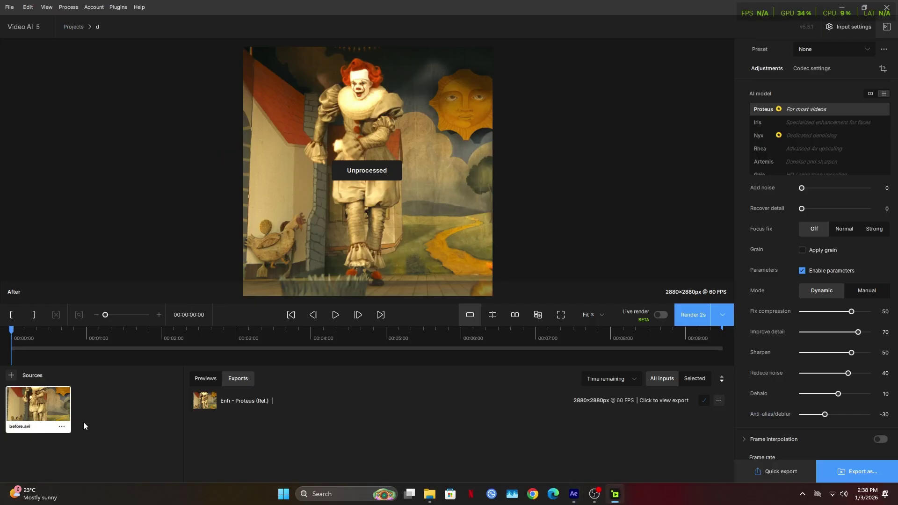
click(61, 426)
click(95, 461)
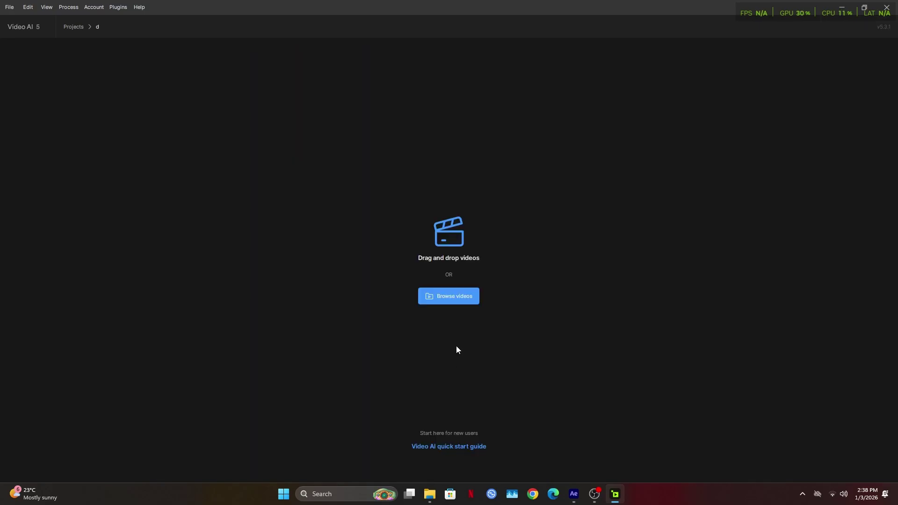
click(431, 295)
click(118, 160)
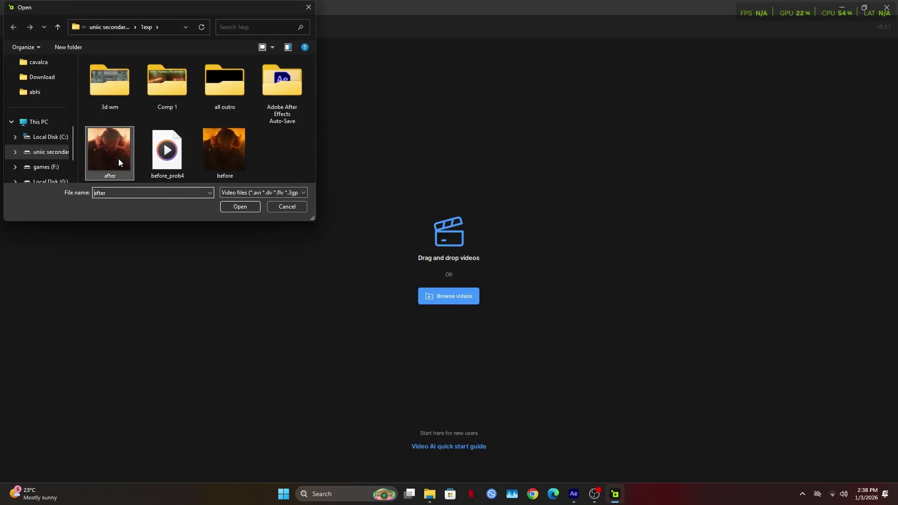
click(248, 209)
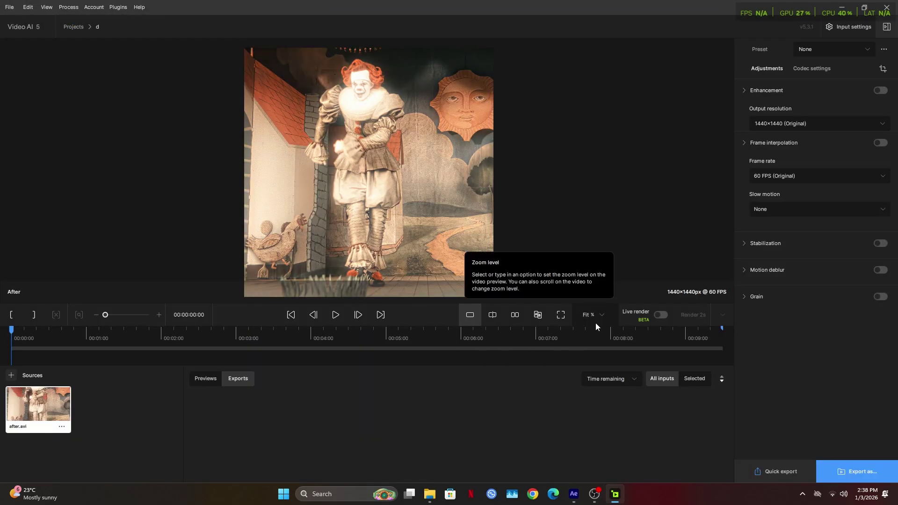
- Set output resolution to 2x Upscale and enable manual enhancement parameters
click(789, 124)
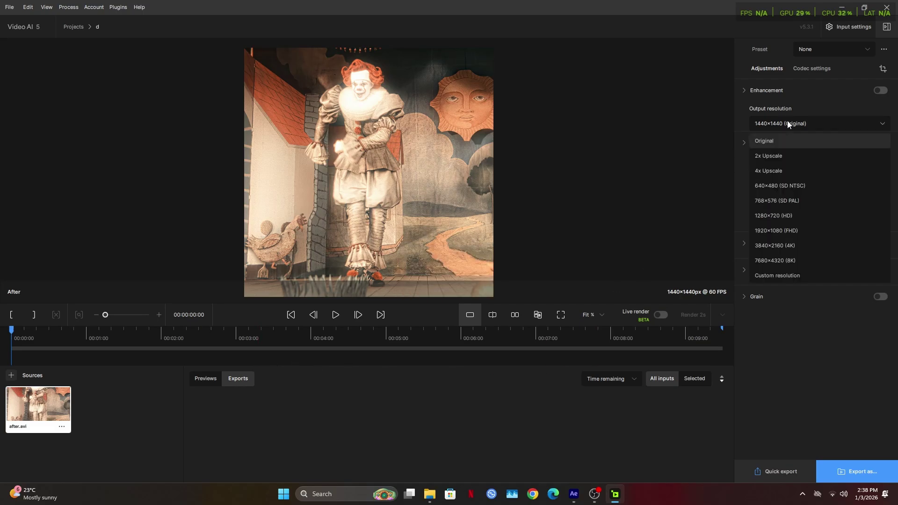
click(796, 156)
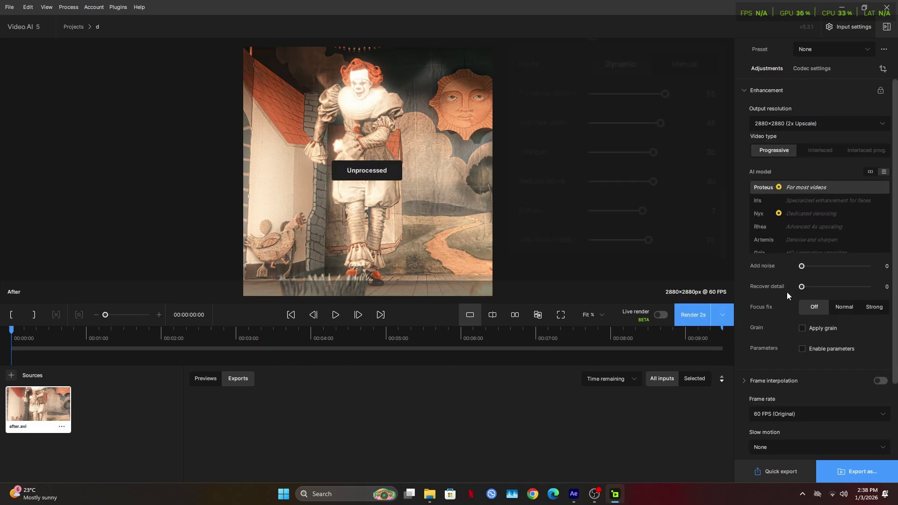
click(812, 349)
scroll(806, 347, down, 2)
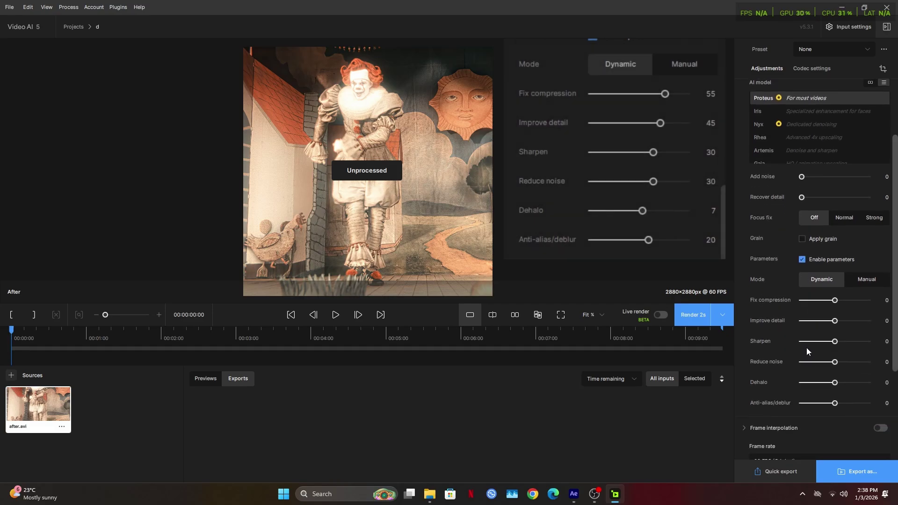
- Set Fix compression 55, Improve detail 45, Sharpen 30 and Reduce noise 30
click(883, 298)
text(5)
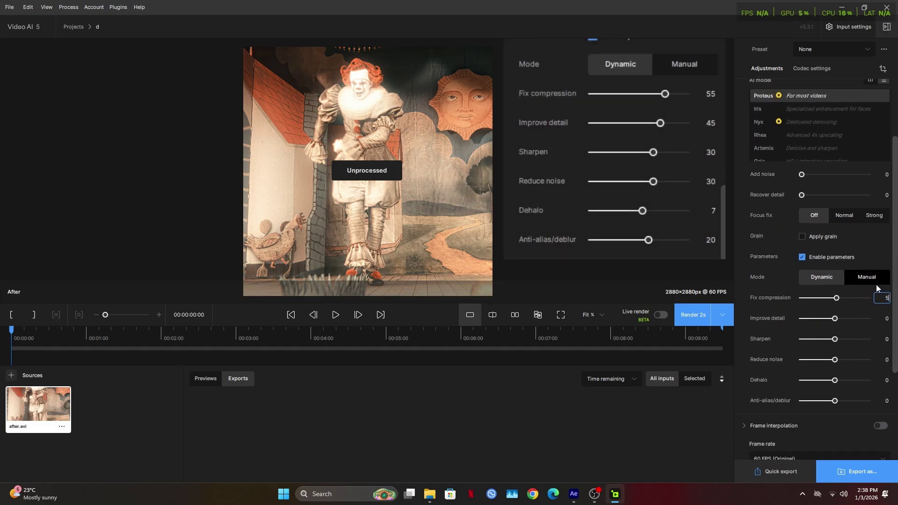
text(5)
key(Return)
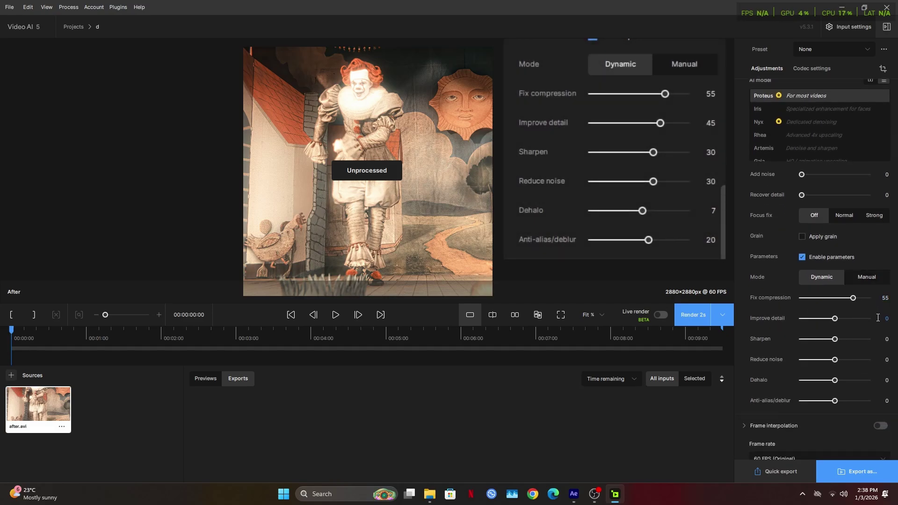
click(878, 317)
text(45)
click(882, 339)
text(30)
key(Return)
click(881, 360)
text(30)
key(Return)
- Set Dehalo to 7 and Anti-alias/deblur to 20
click(886, 380)
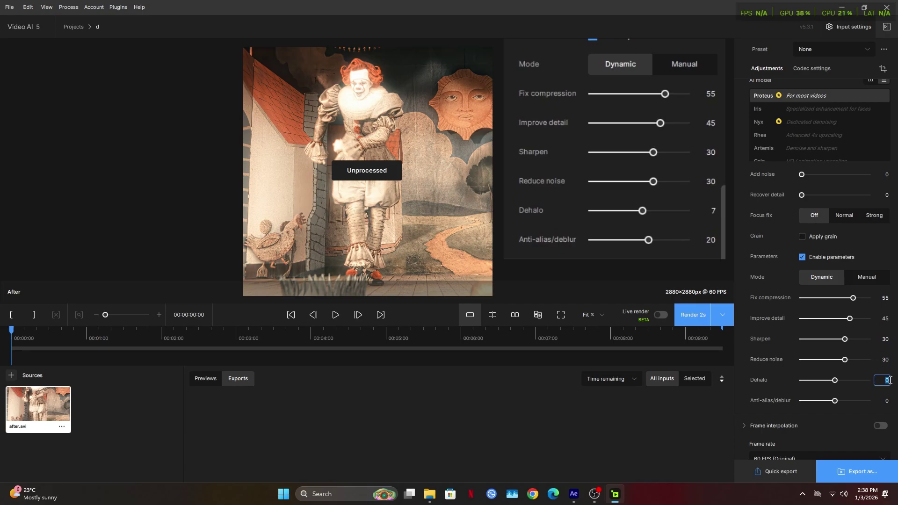
text(7)
key(Return)
click(882, 400)
text(20)
key(Return)
scroll(880, 399, down, 3)
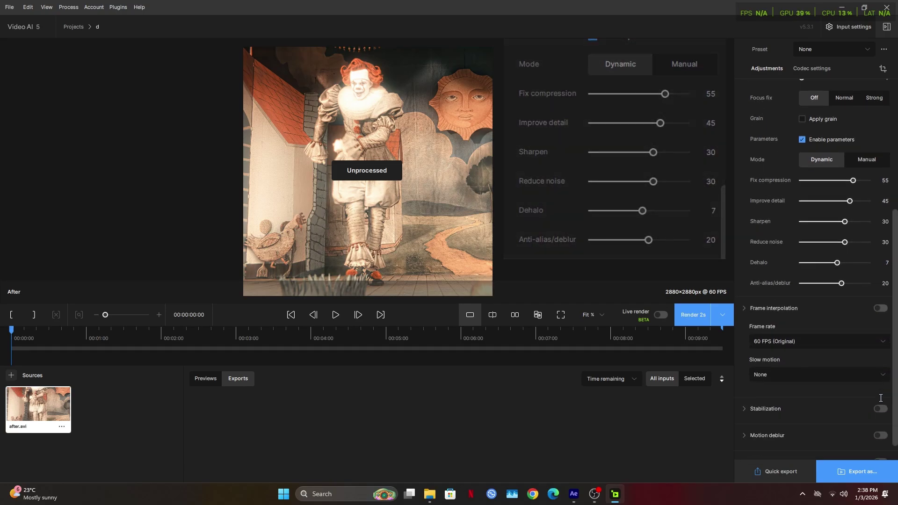
scroll(881, 398, down, 1)
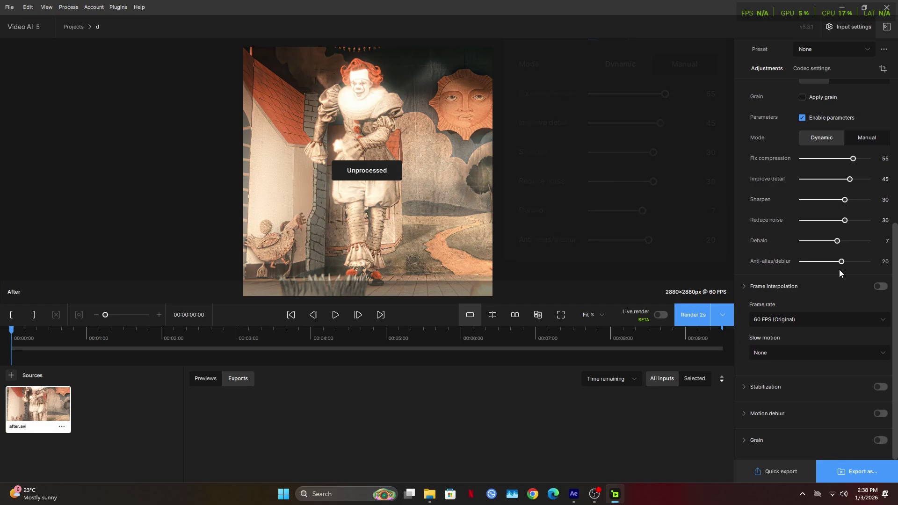
click(812, 68)
- Export as a ProRes MOV named after_prob4, then close Topaz Video AI
click(831, 131)
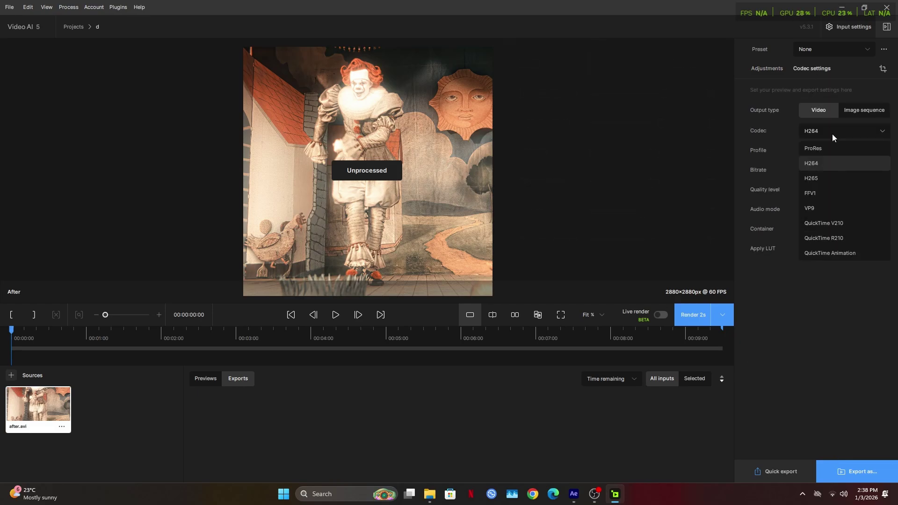
click(832, 188)
click(854, 467)
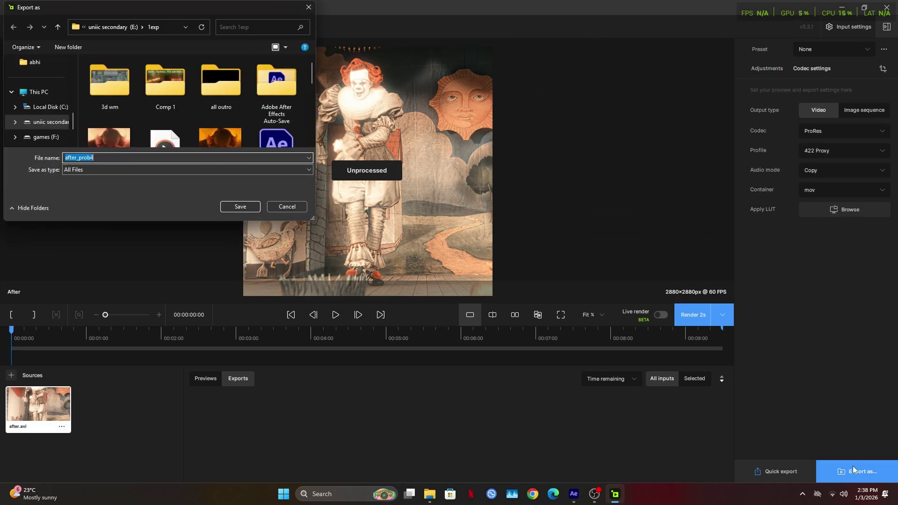
click(245, 207)
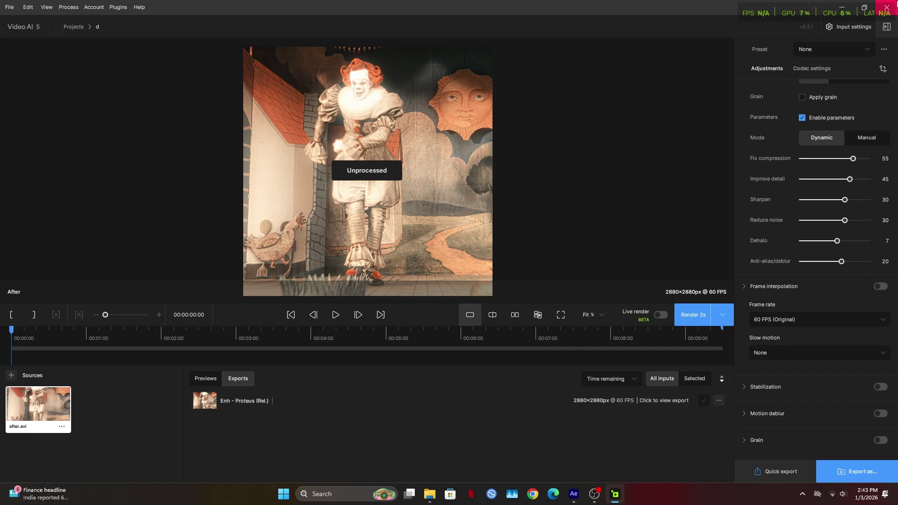
click(887, 8)
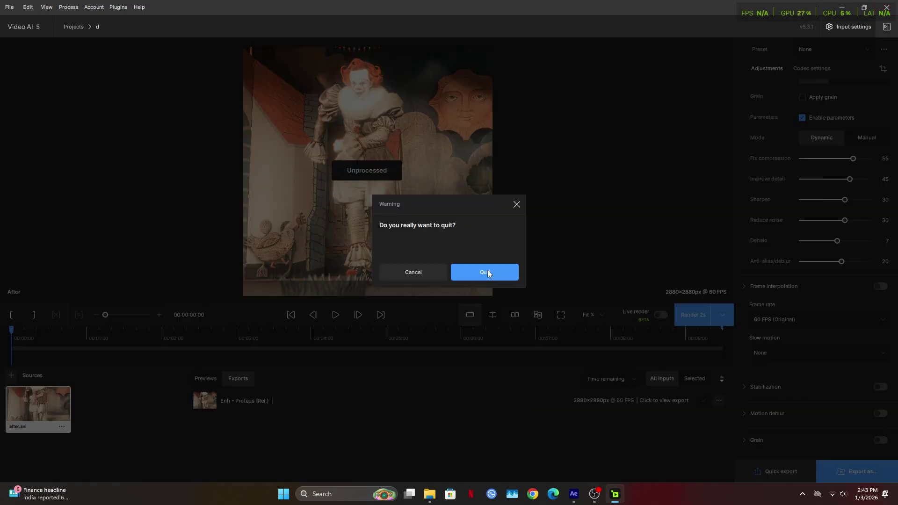
- Quit Topaz Video AI, then save the After Effects project to the Desktop as 'part 2 uniic' and exit
click(468, 272)
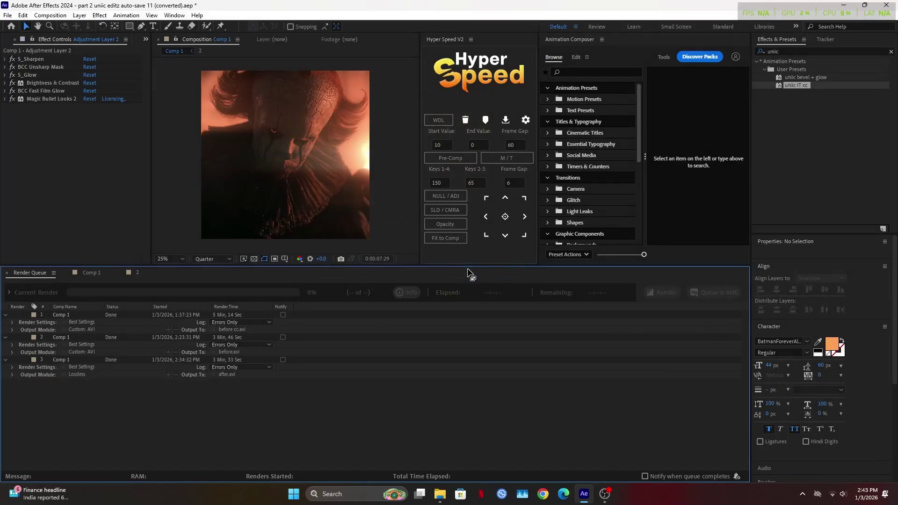
click(887, 5)
click(451, 258)
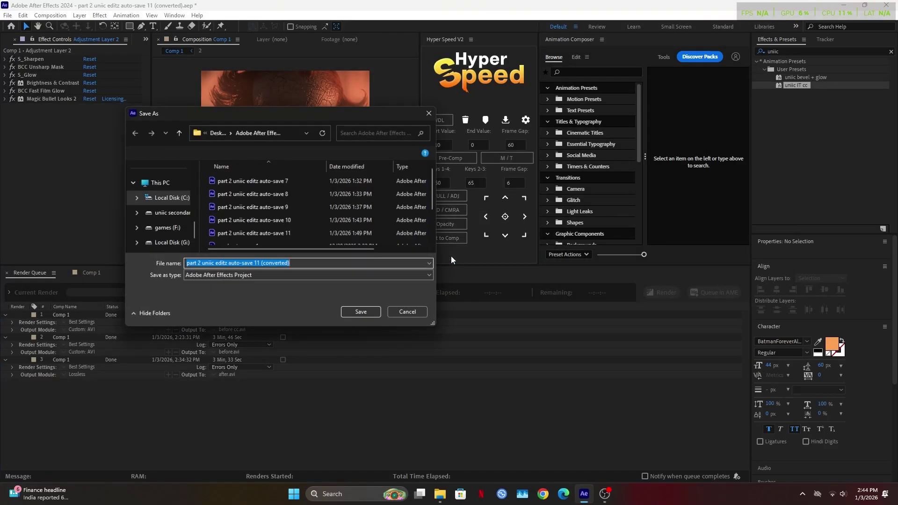
click(163, 200)
click(252, 279)
text(part 2 uniic)
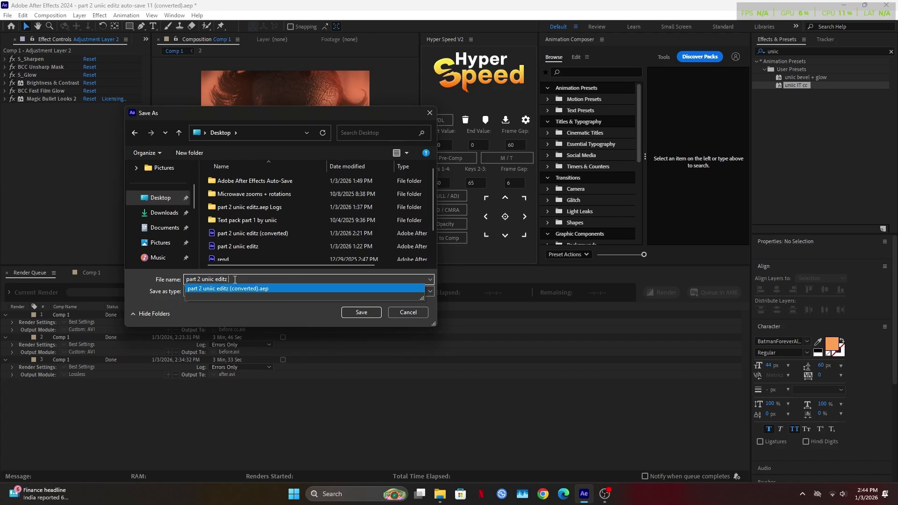
click(361, 312)
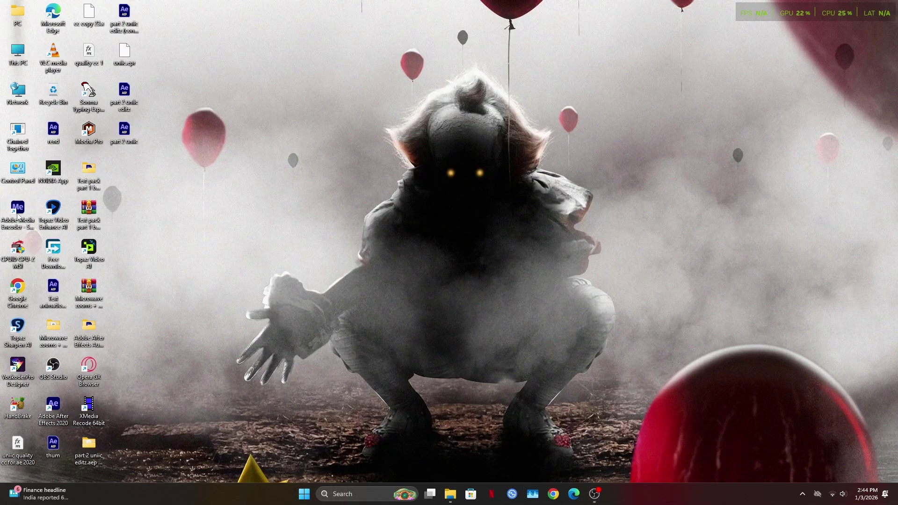
- Launch Adobe Media Encoder 2024 from its desktop icon
double_click(17, 209)
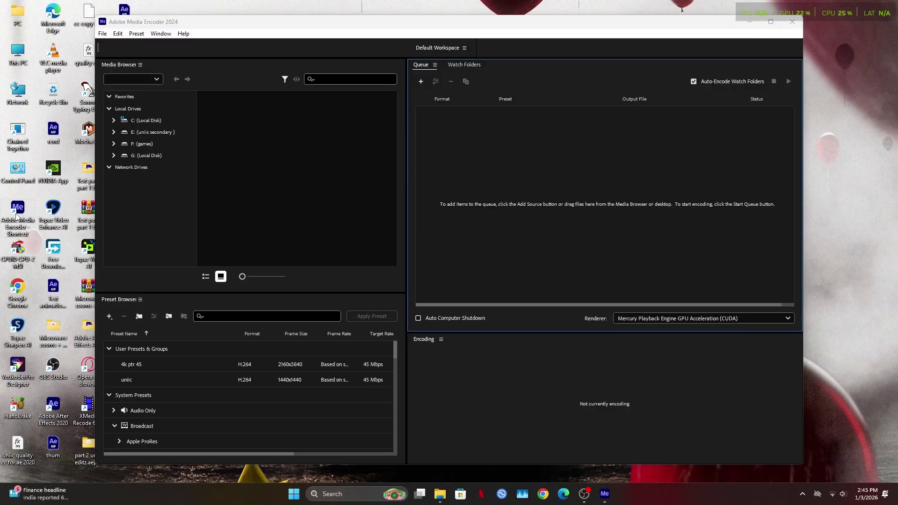
- Add after_prob4.mov from the 1exp folder to the encoding queue
click(421, 81)
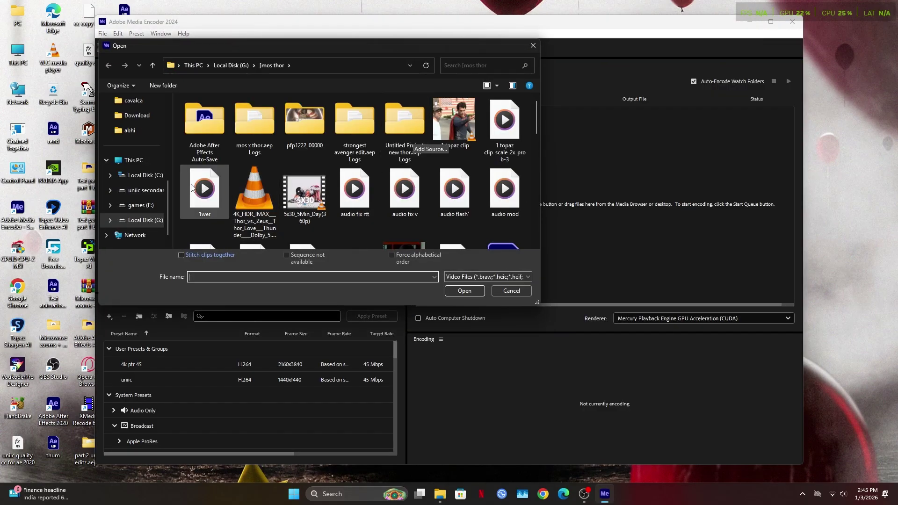
scroll(148, 184, up, 1)
click(130, 130)
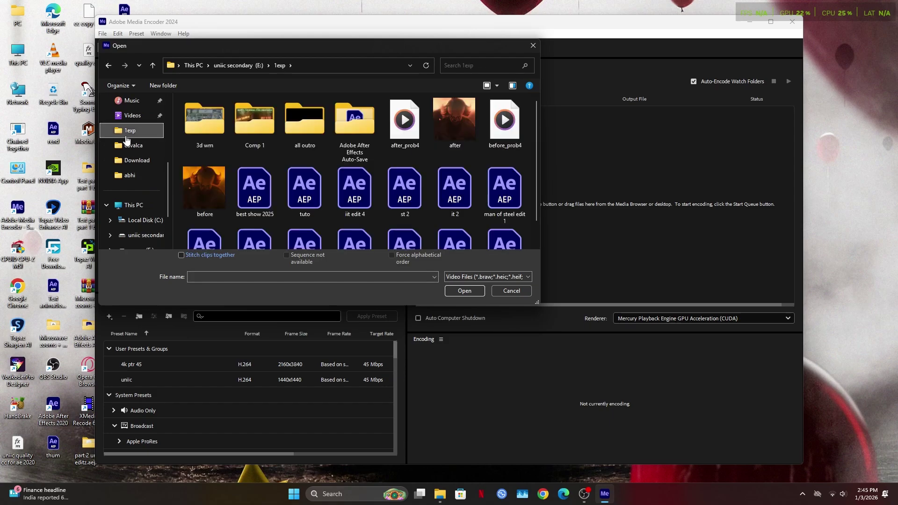
click(404, 122)
click(463, 291)
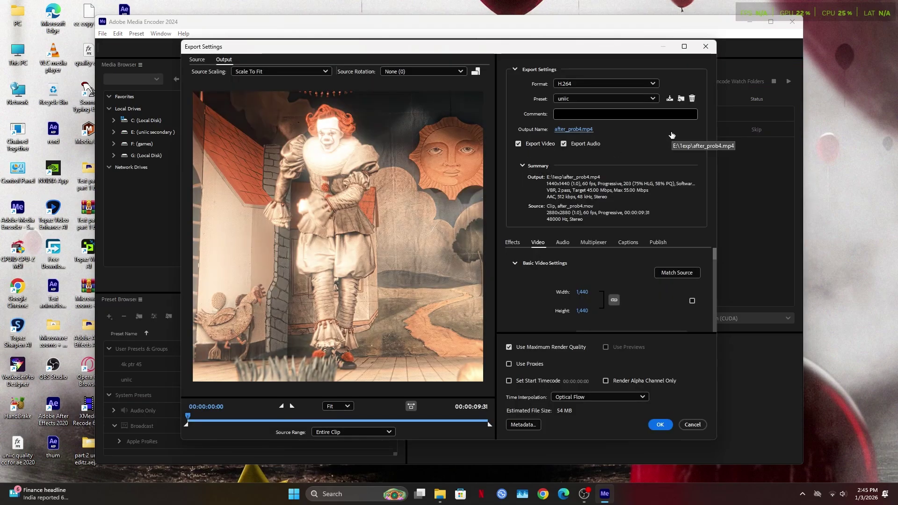
- Import the uniic.epr preset from the Desktop, including effects and publish settings, and apply it
click(681, 98)
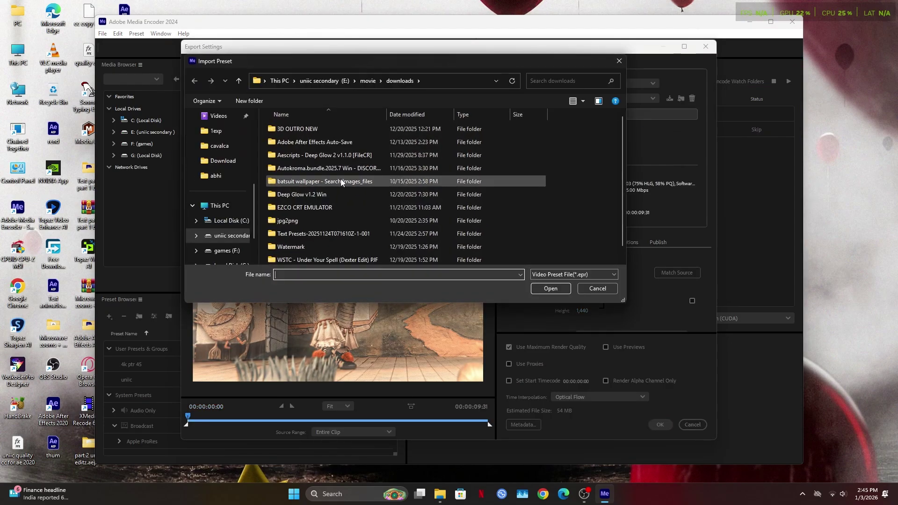
click(228, 135)
click(281, 178)
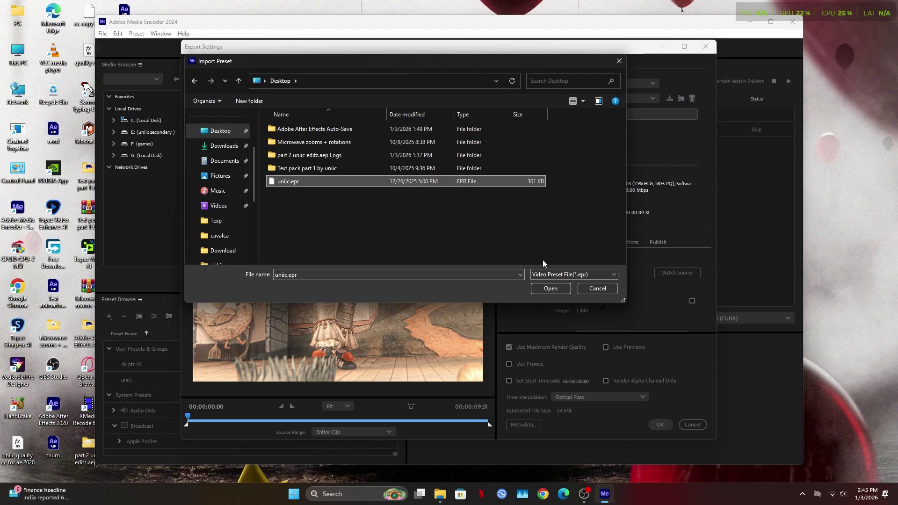
click(556, 289)
click(384, 244)
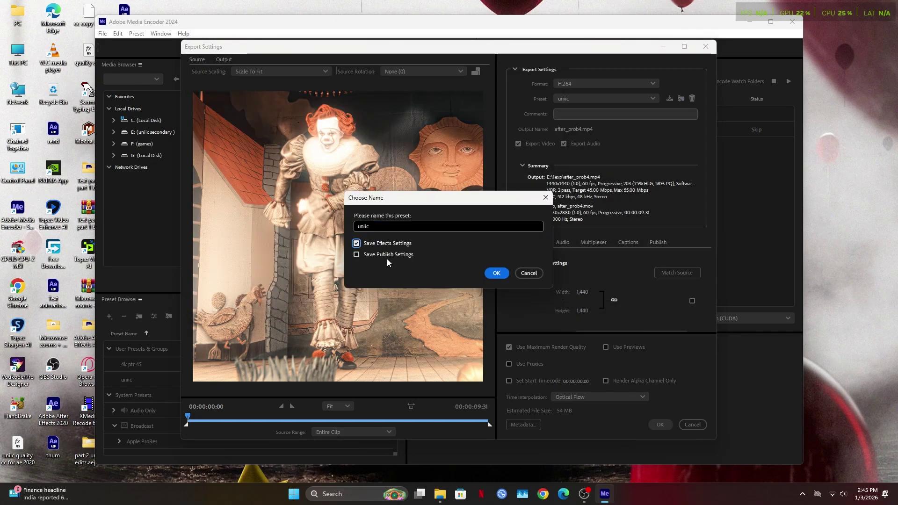
click(387, 256)
click(493, 273)
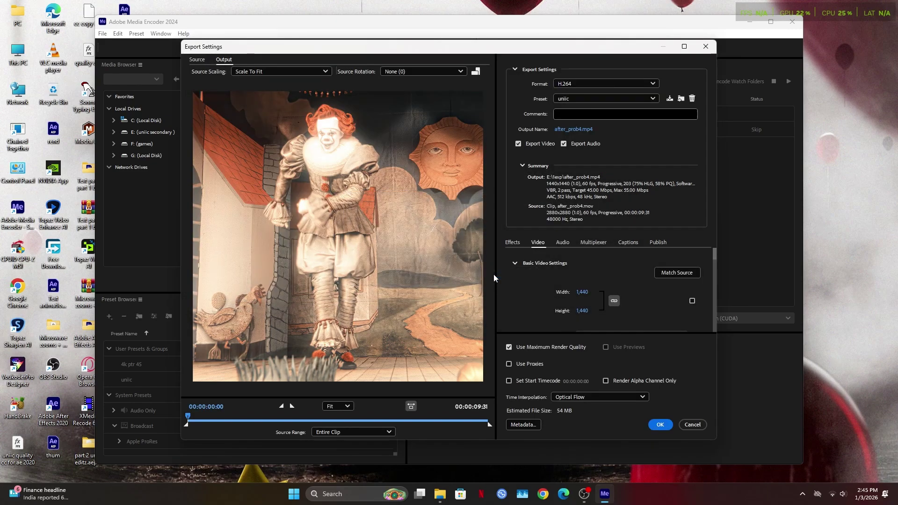
click(660, 425)
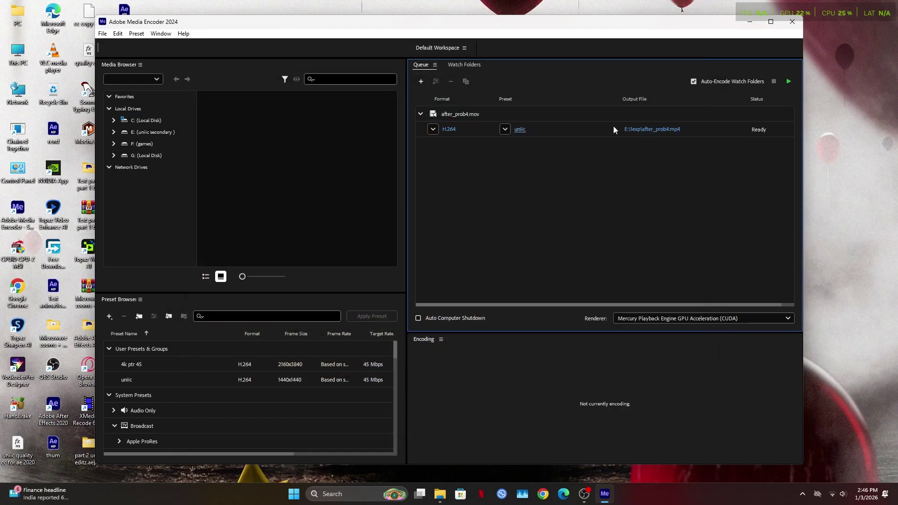
- Set the output location to the Videos folder and start encoding after_prob4.mp4
click(652, 129)
click(135, 160)
click(460, 271)
click(788, 82)
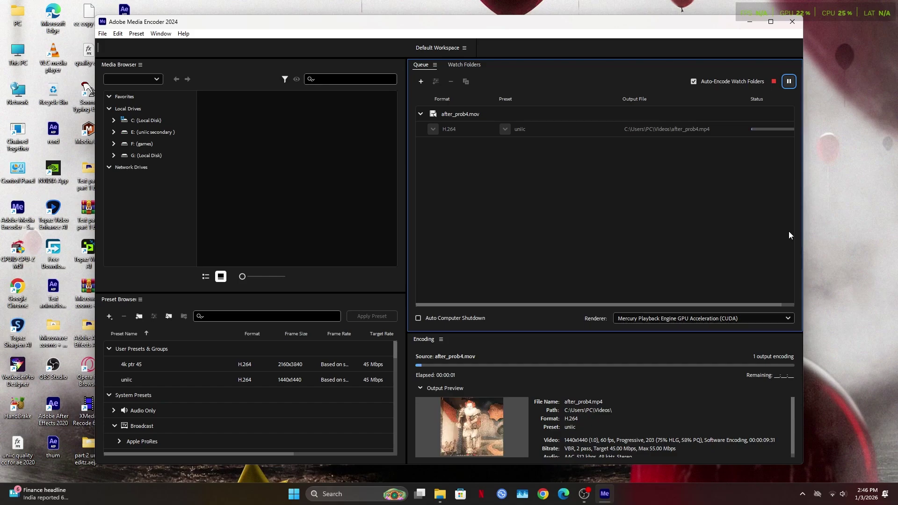